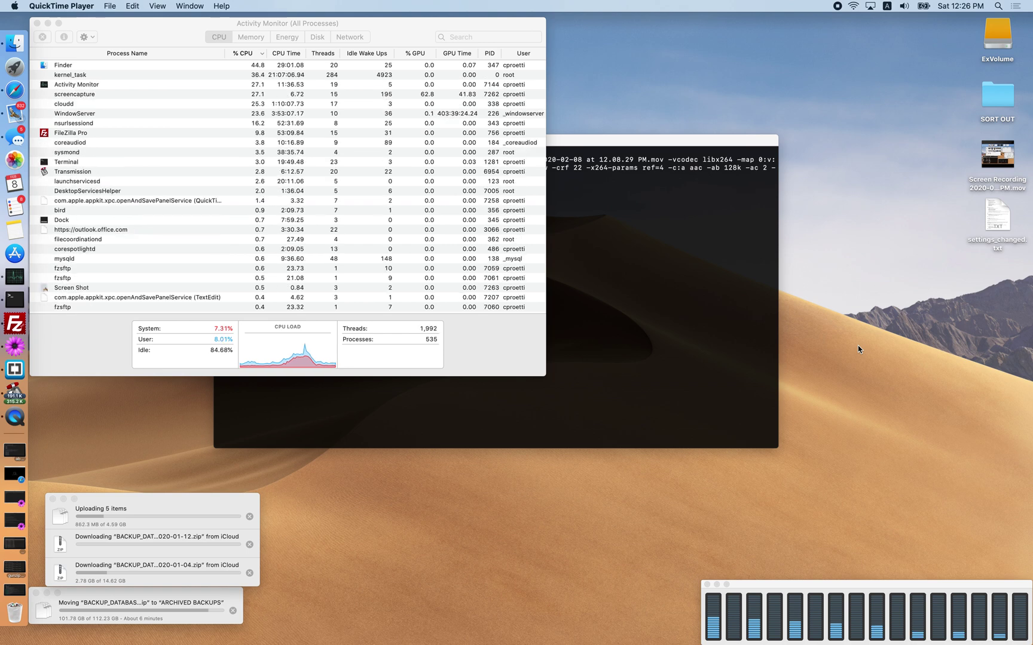
- Select the 3:39 screen recording .mov on the desktop and open it in QuickTime Player
click(998, 179)
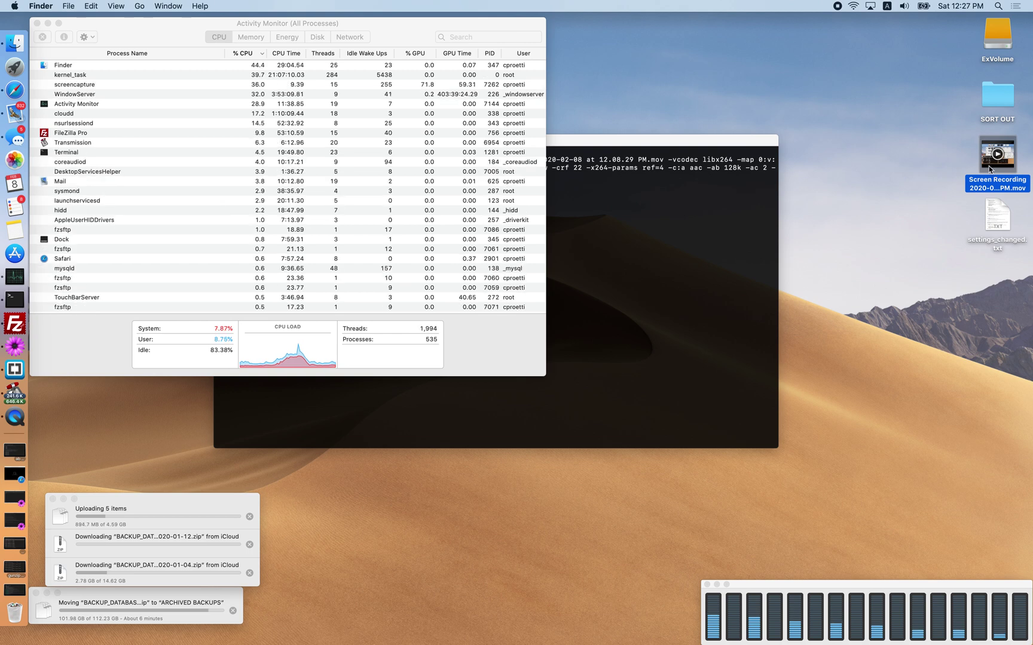
double_click(988, 168)
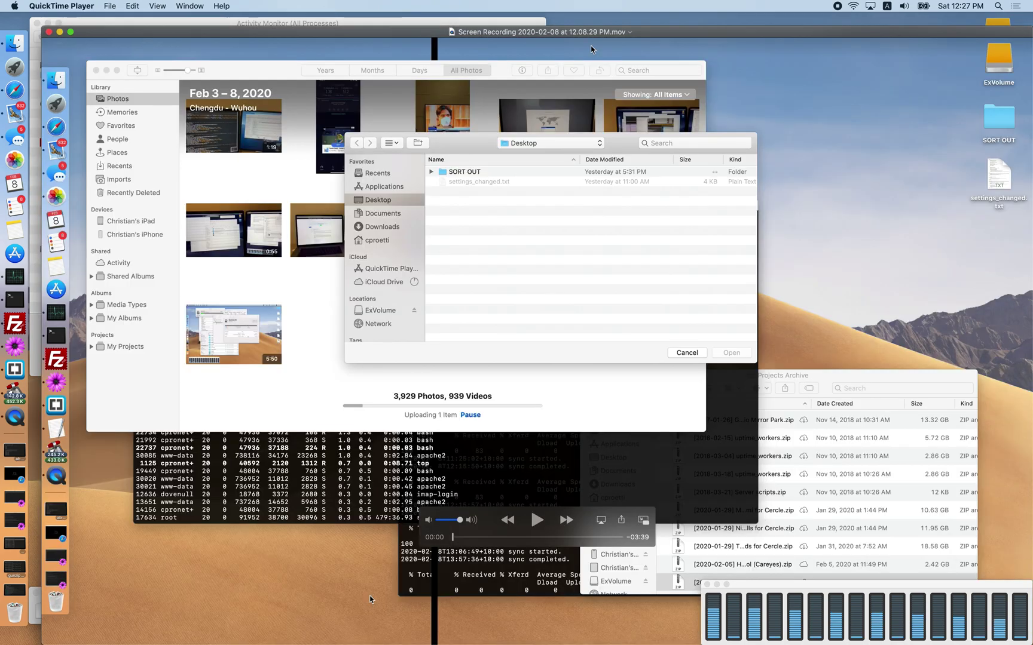
mouse_move(461, 540)
mouse_down()
mouse_move(623, 545)
mouse_move(460, 545)
mouse_move(478, 540)
mouse_up()
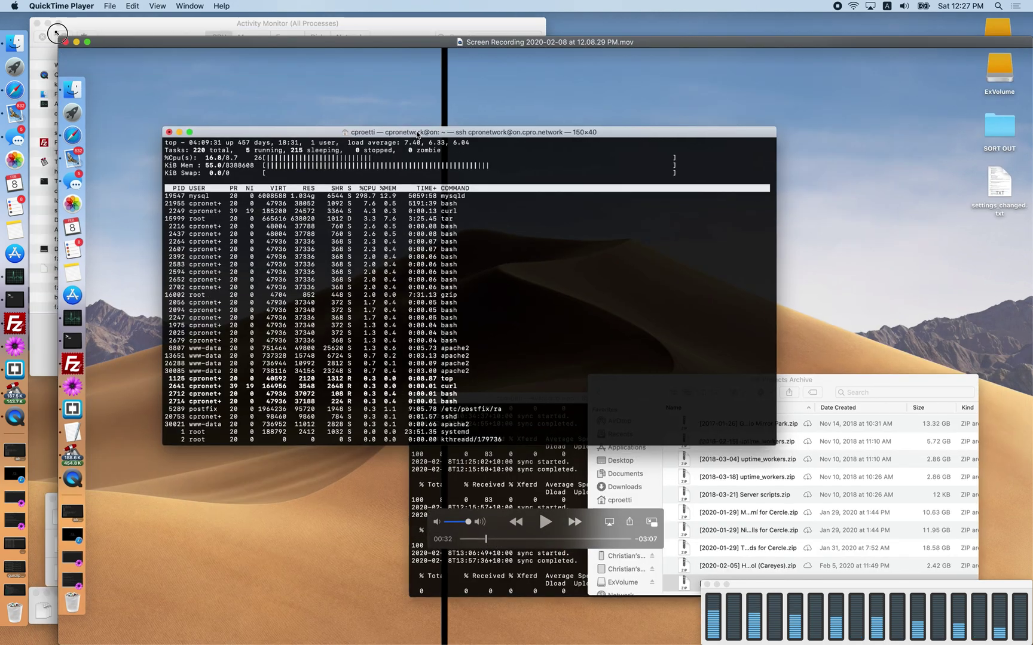
drag(45, 31, 187, 100)
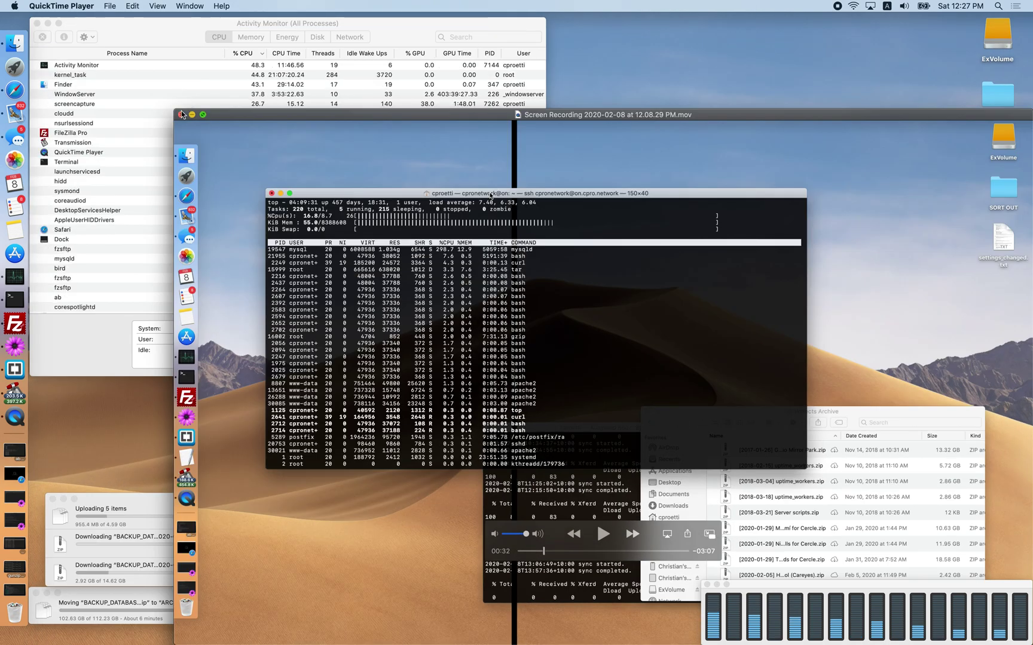
click(182, 115)
click(1004, 150)
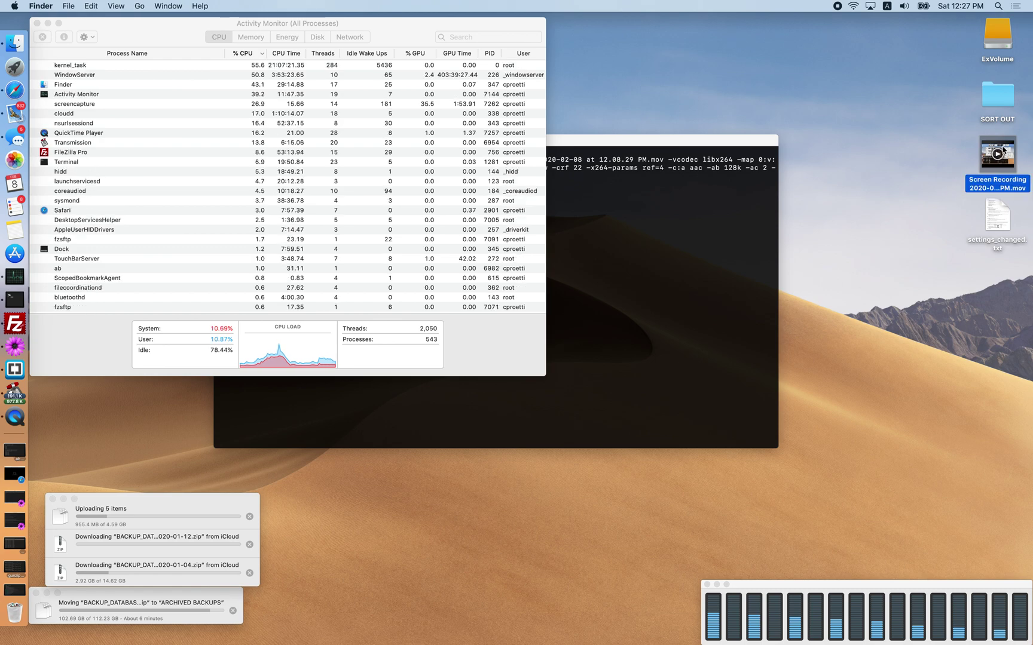
key(space)
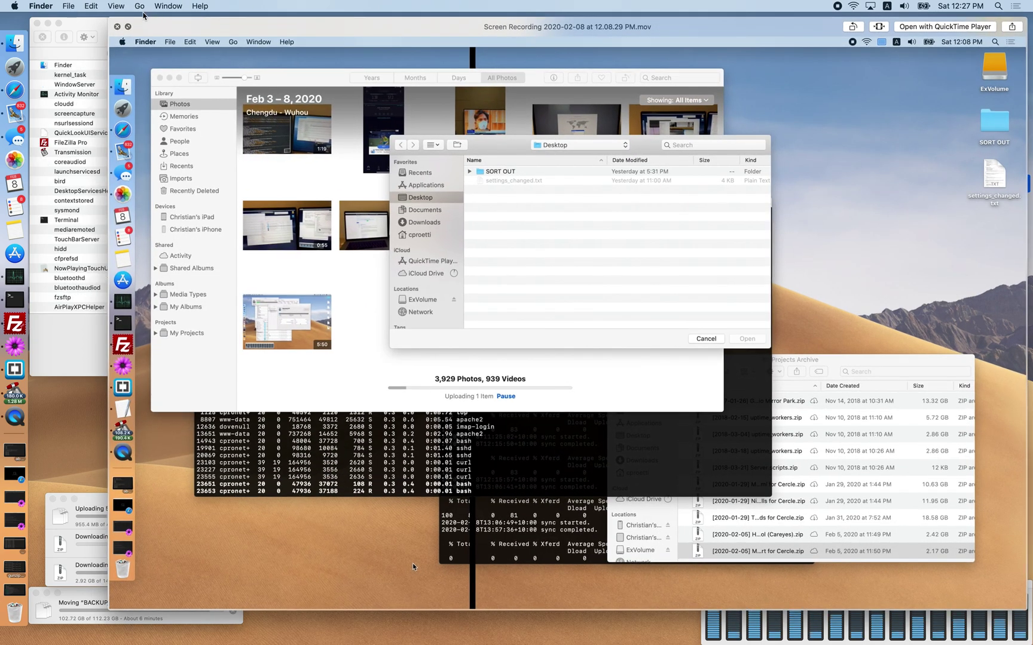
- Pause the Quick Look preview, enter trim mode, and shrink and reposition the window
mouse_move(538, 570)
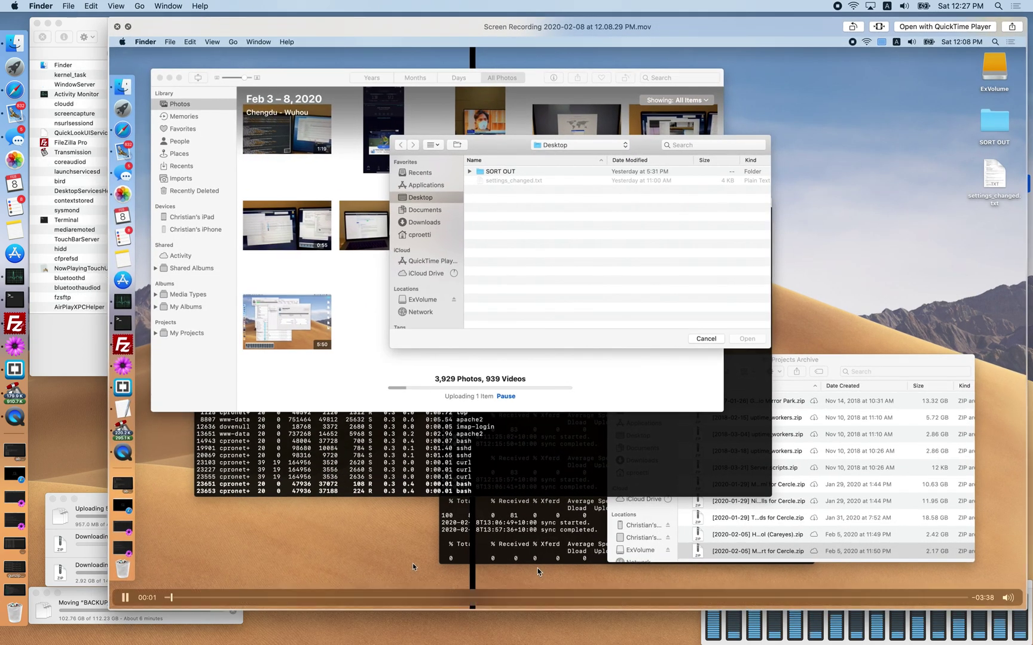
click(127, 595)
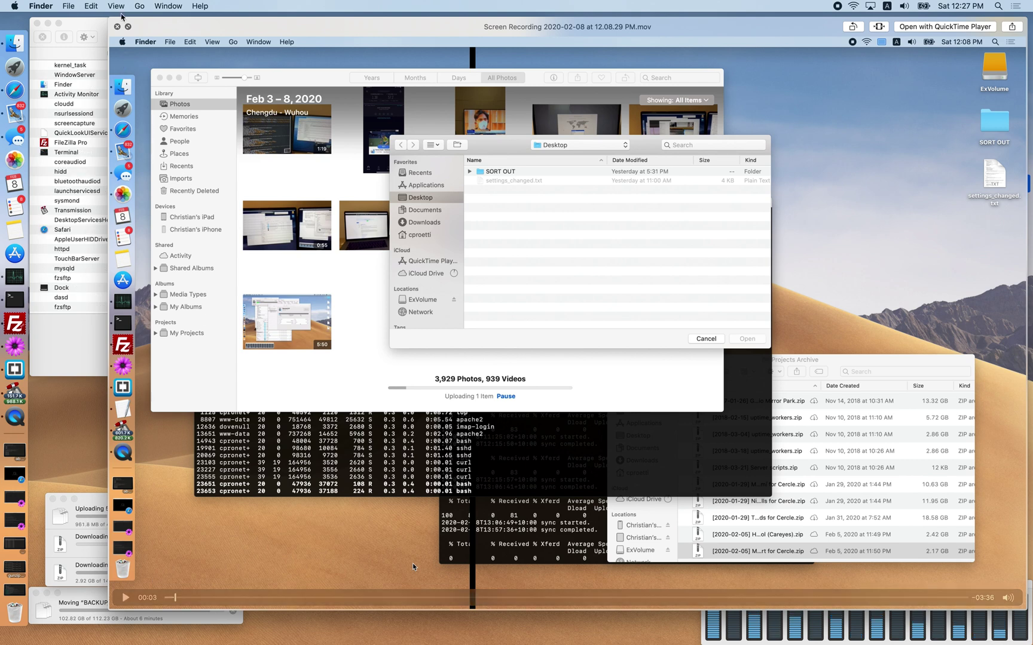
click(876, 27)
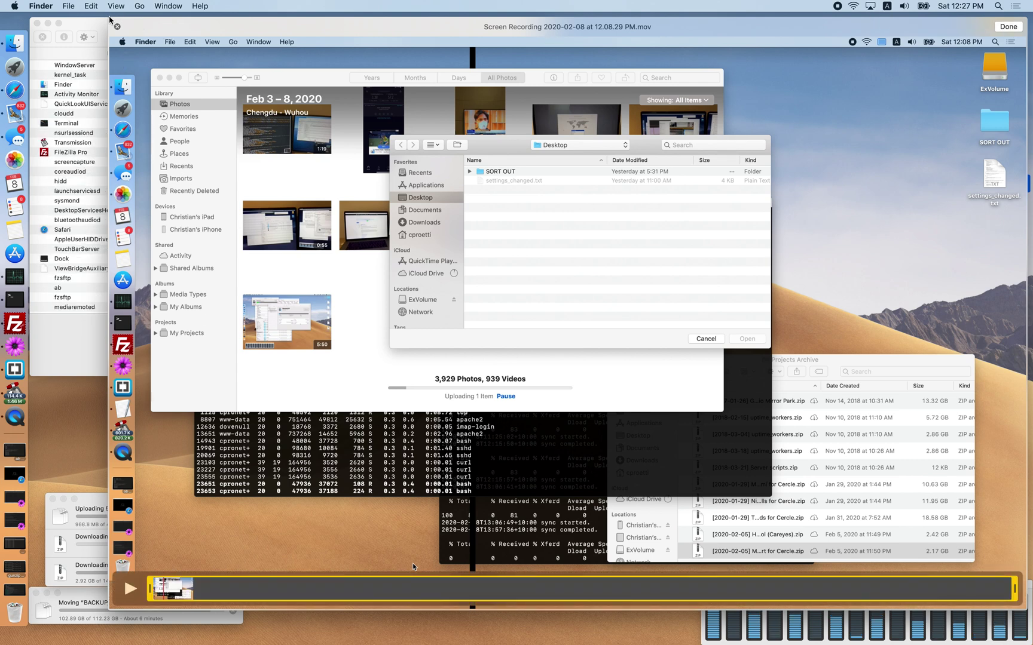
double_click(240, 30)
click(387, 70)
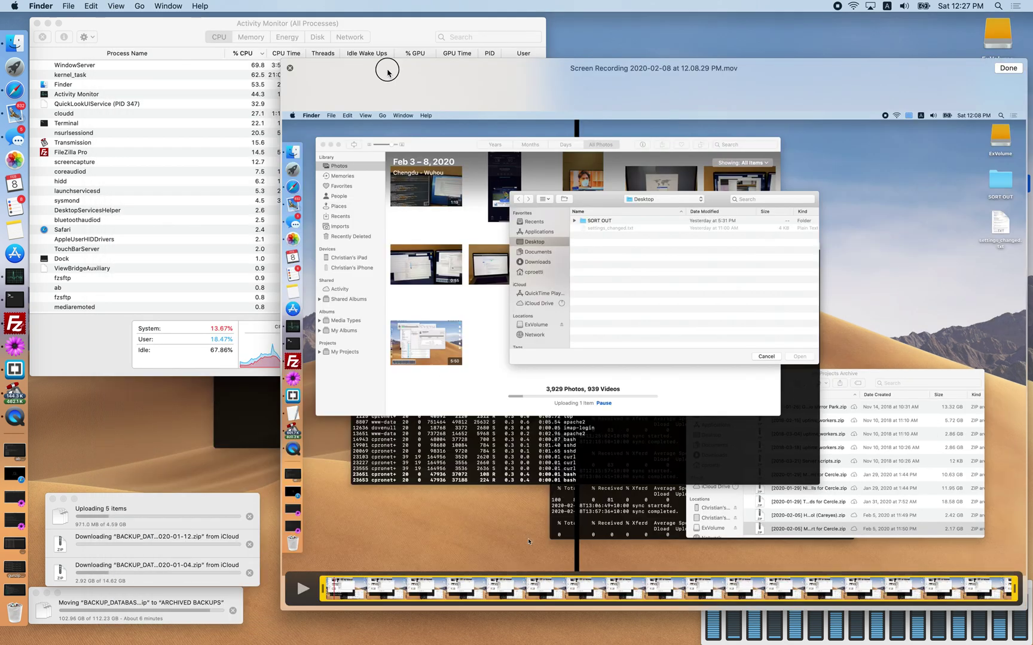
drag(388, 71, 218, 45)
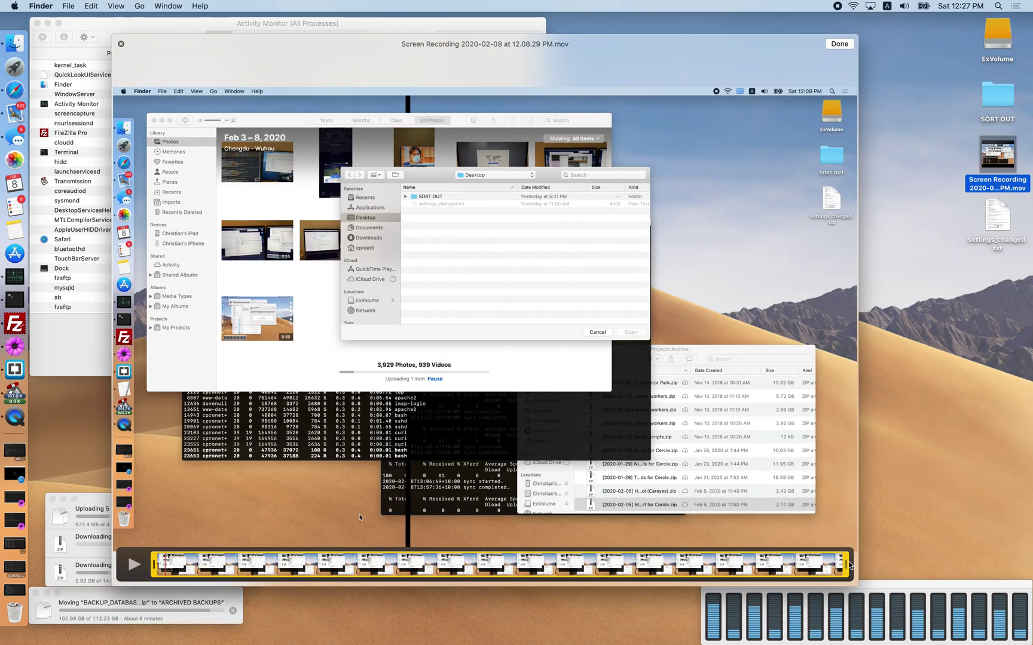
- Pull the trim's end back to roughly the first 23–25 seconds, replaying the selection
drag(850, 565, 500, 563)
click(344, 569)
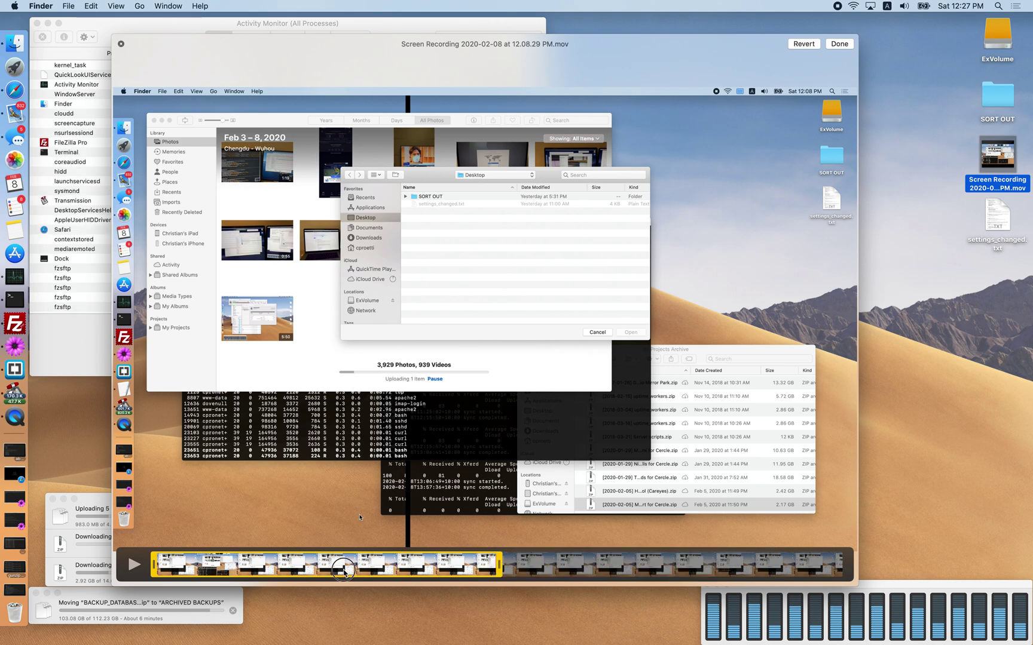
drag(344, 570, 221, 565)
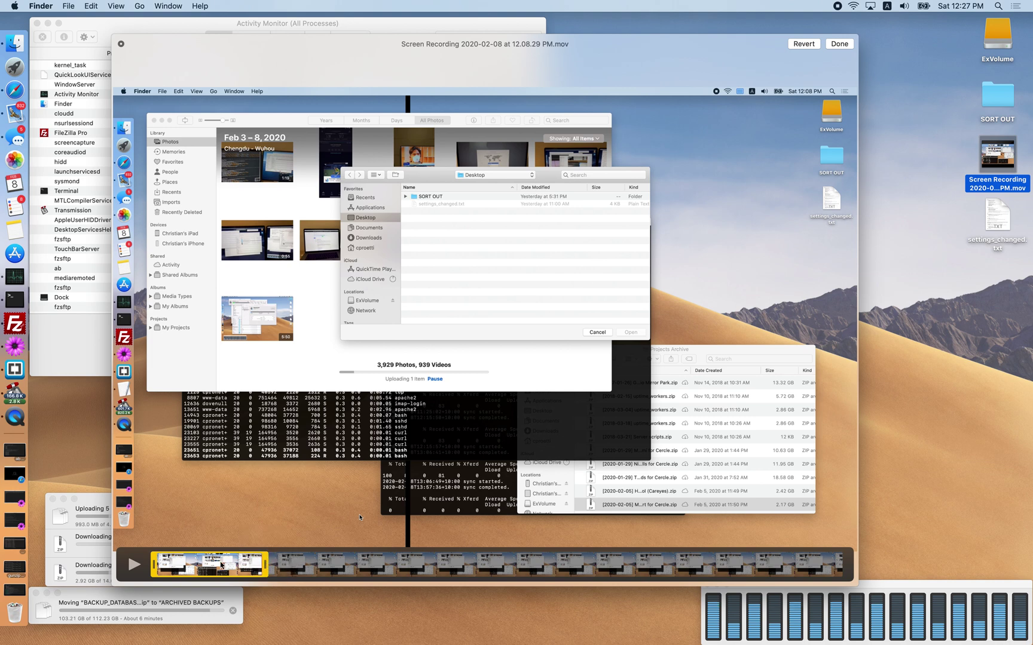
key(space)
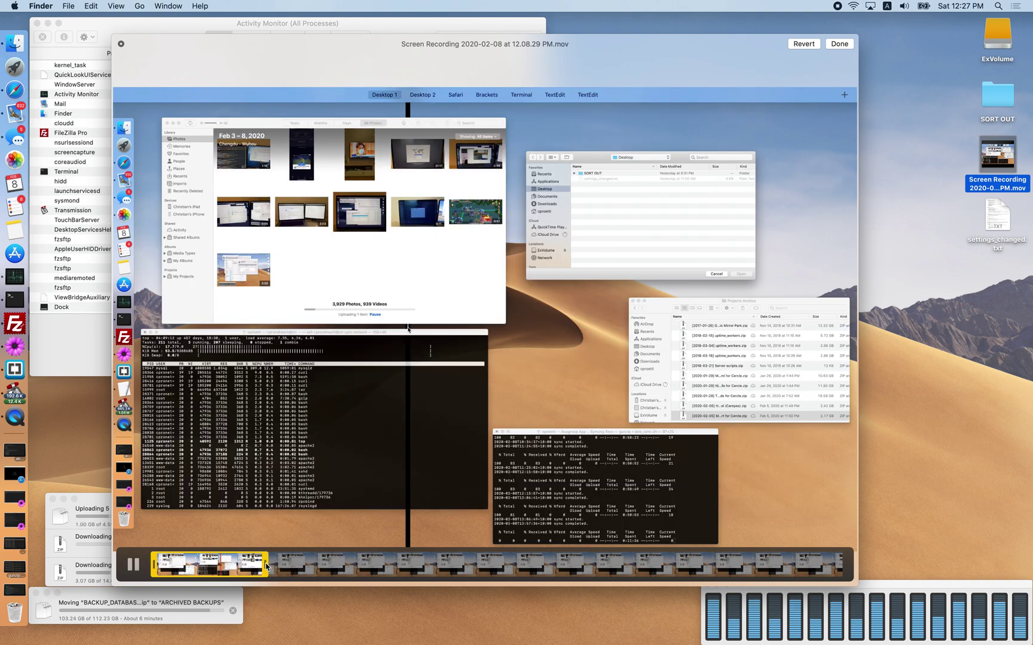
drag(267, 567, 227, 567)
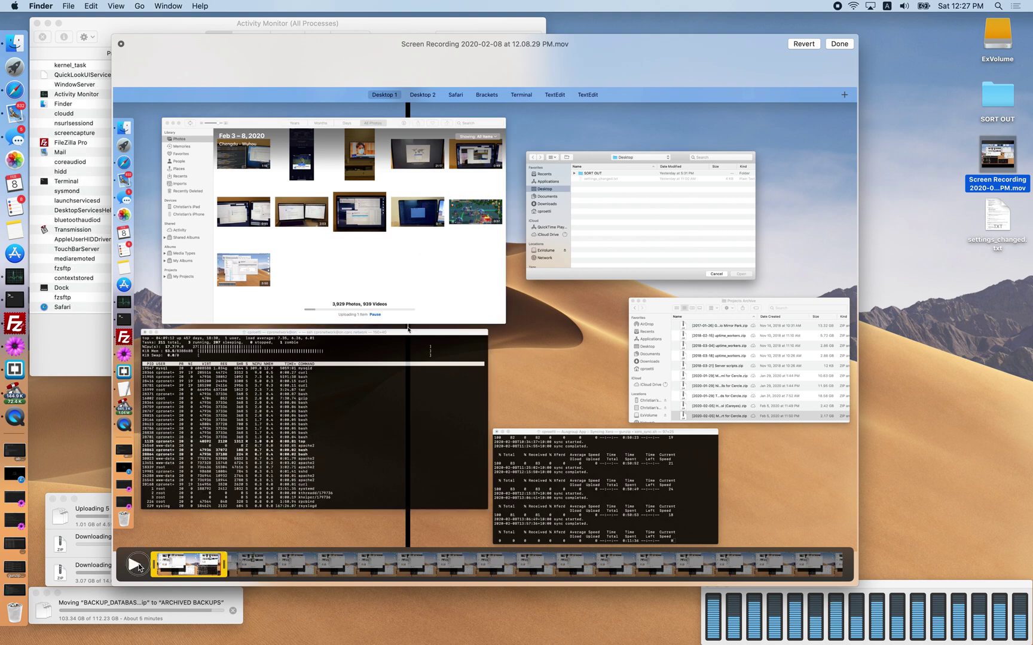
key(space)
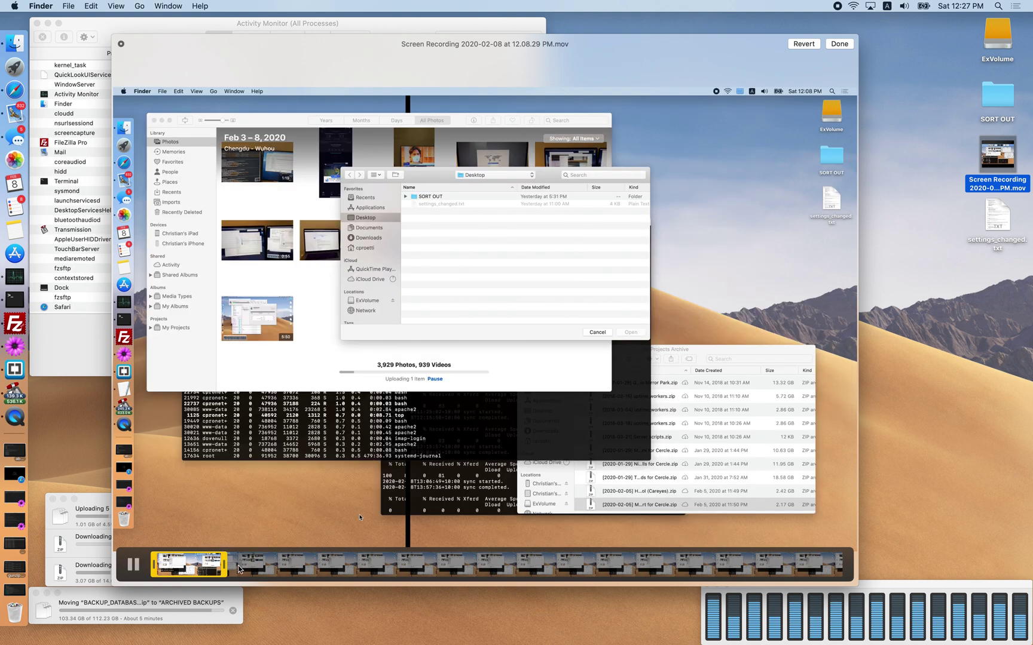
click(856, 36)
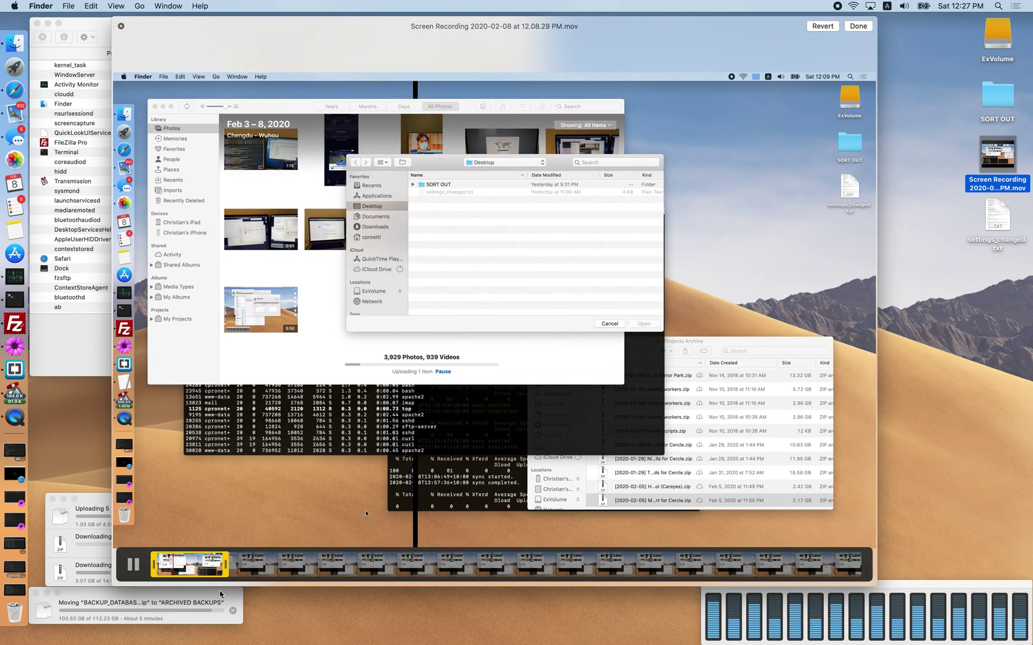
mouse_move(226, 565)
mouse_down()
mouse_move(270, 565)
mouse_move(240, 566)
mouse_up()
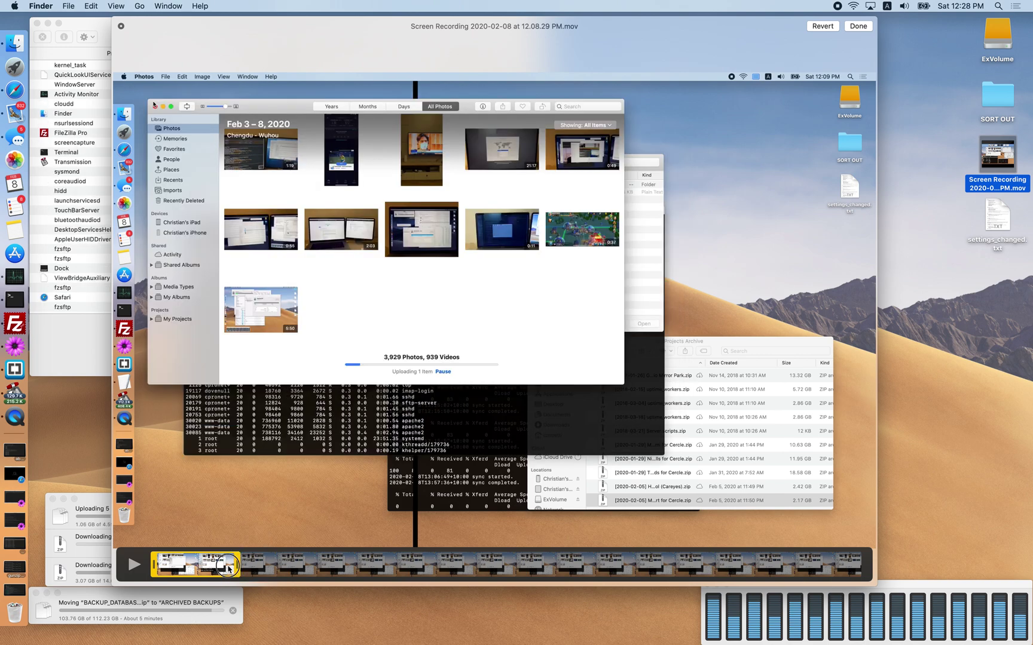
- Extend the trim selection to end around 45 seconds and confirm the trim
drag(241, 566, 304, 571)
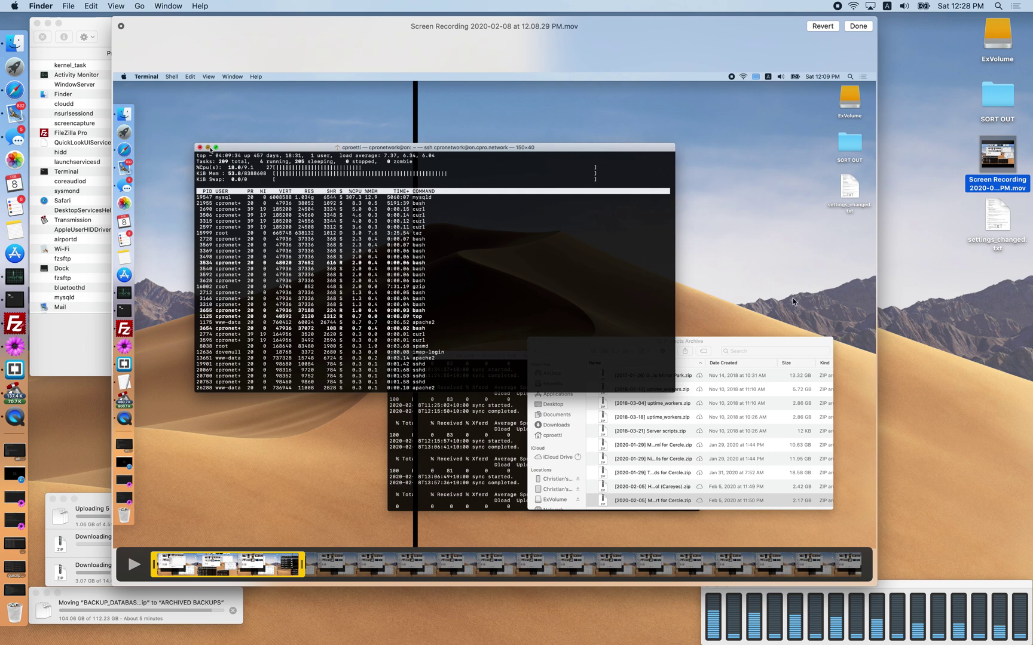
drag(779, 27, 785, 27)
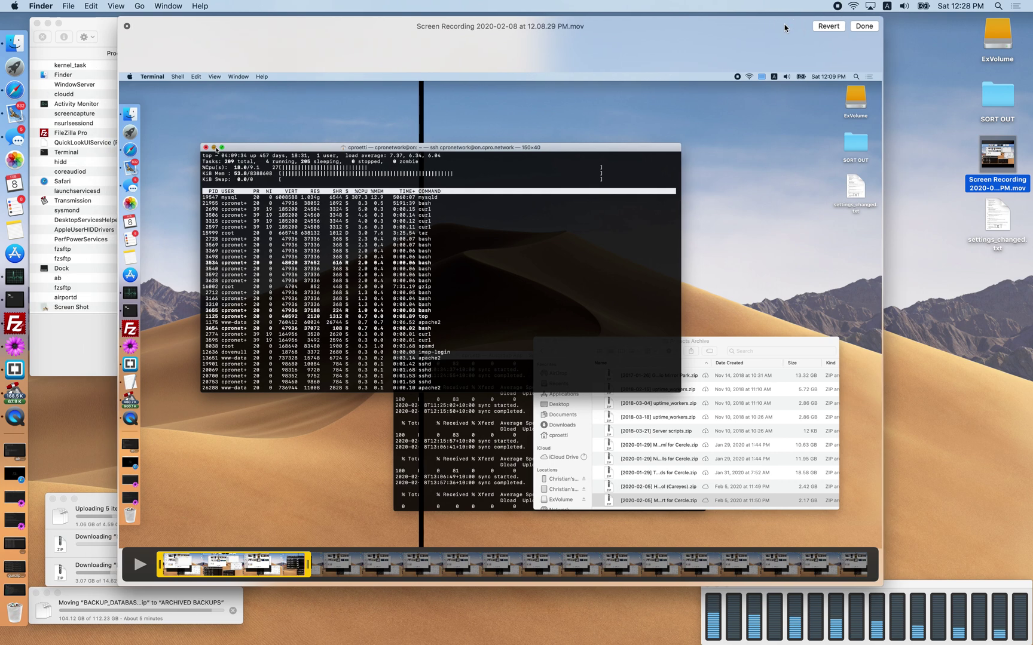
click(864, 26)
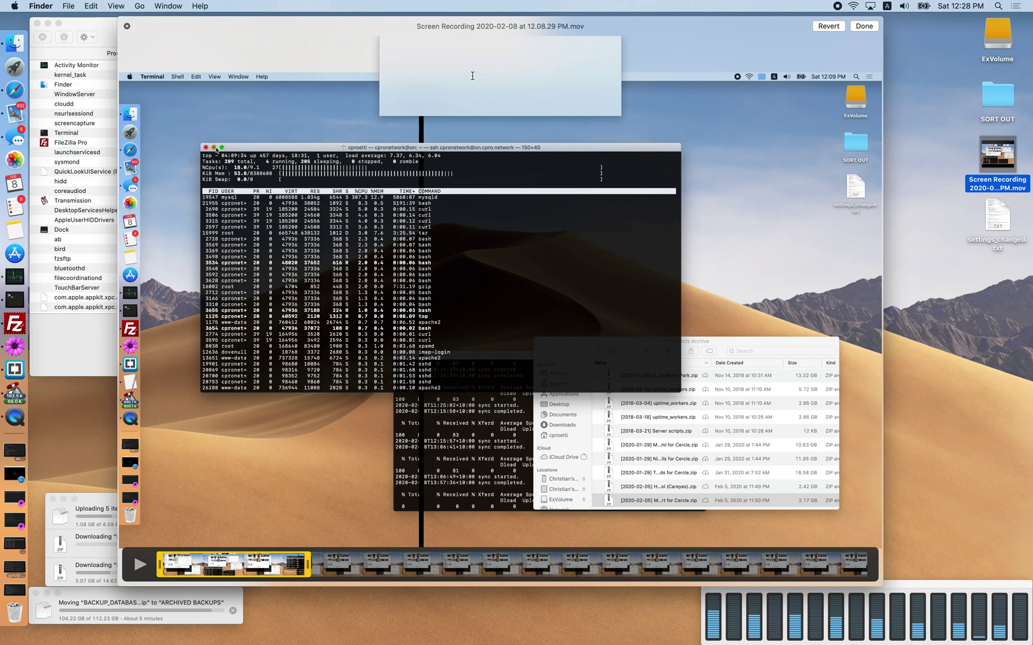
- Export the 44-second trim as new clip 'untitled' on the Desktop and dismiss the Cannot Open error
click(585, 100)
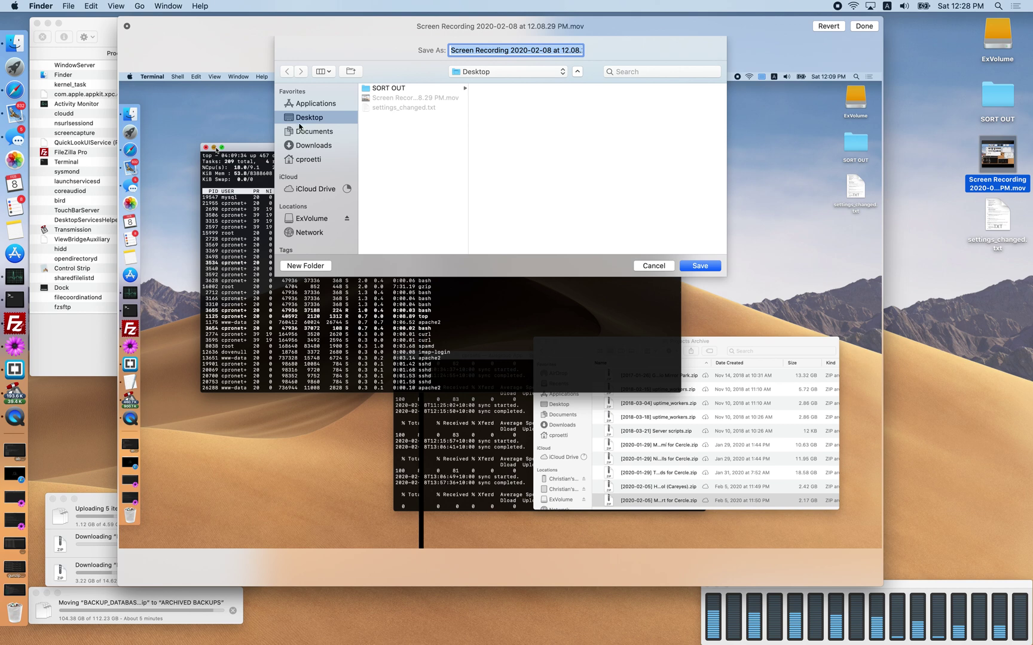
text(untitled.mov)
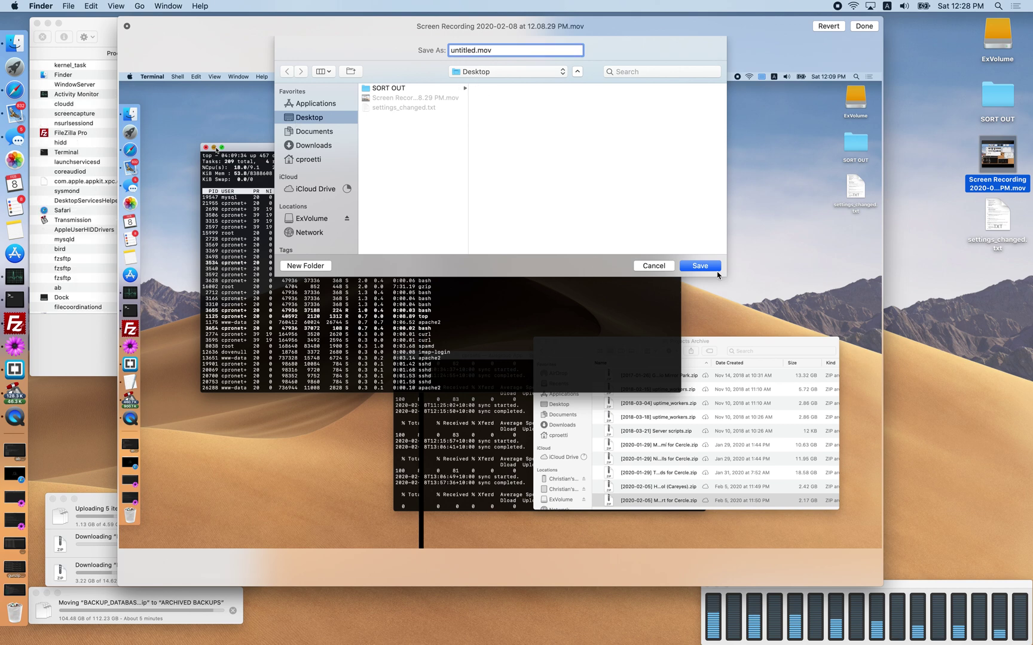
click(709, 267)
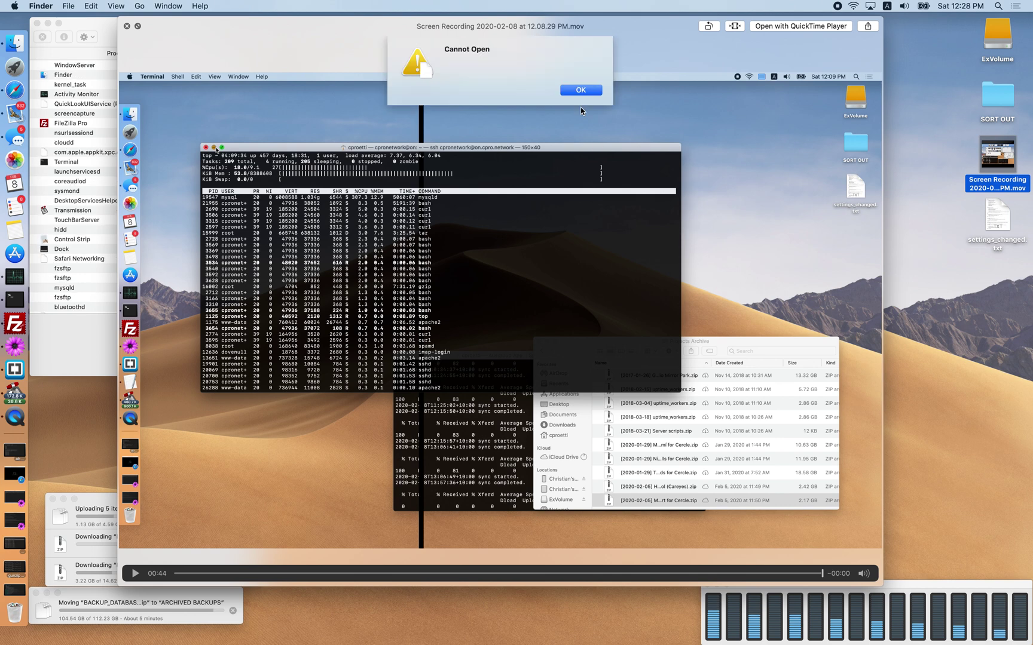
click(583, 89)
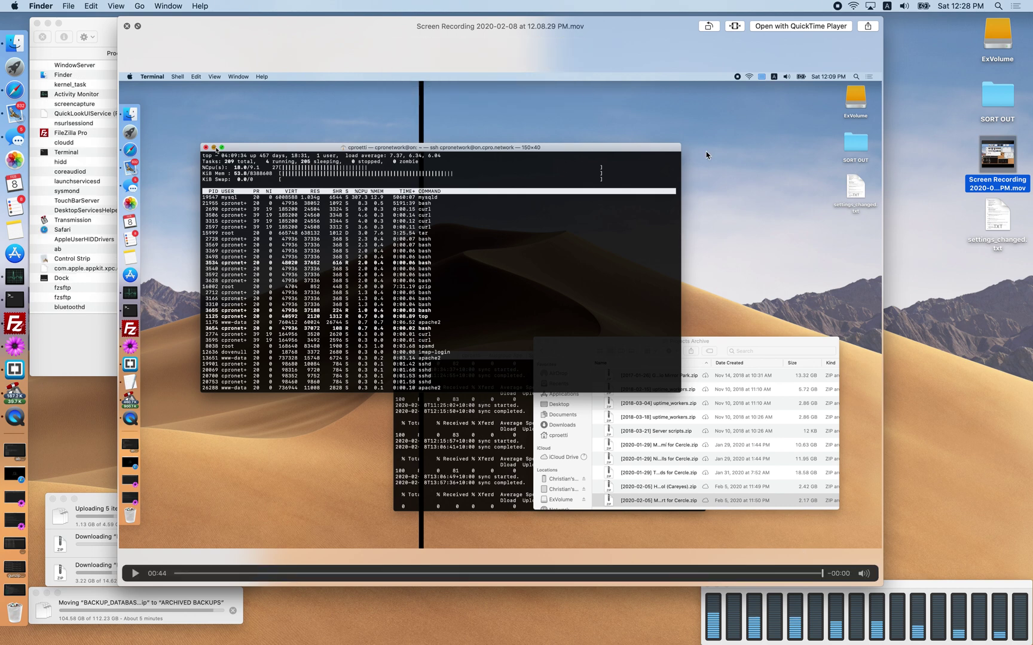
click(734, 26)
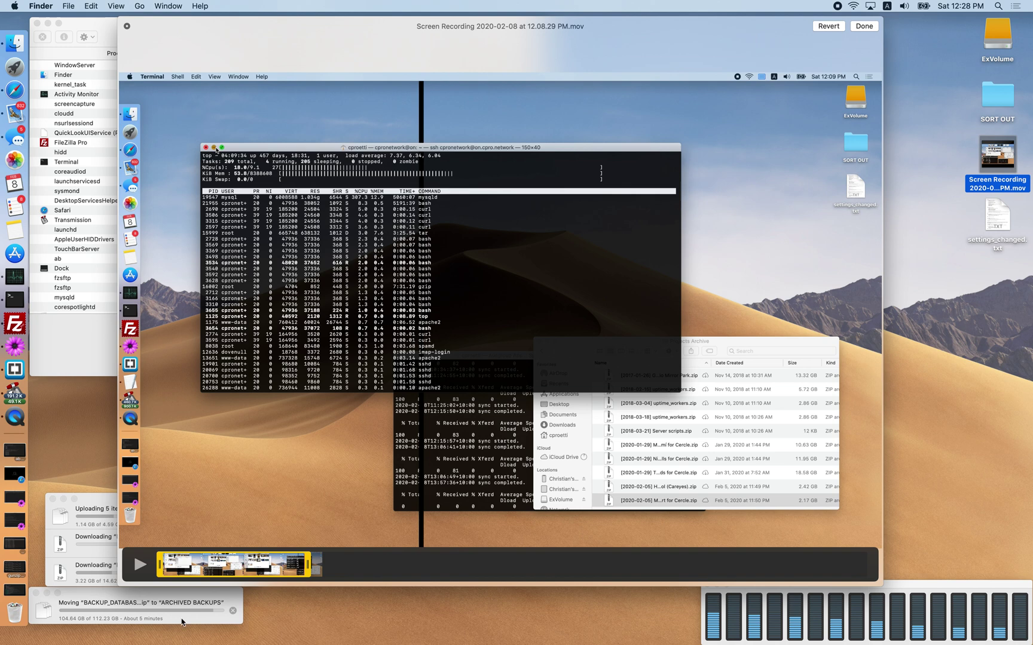
- Cut the trim selection back to about 25 seconds and close the preview window
drag(308, 567, 255, 565)
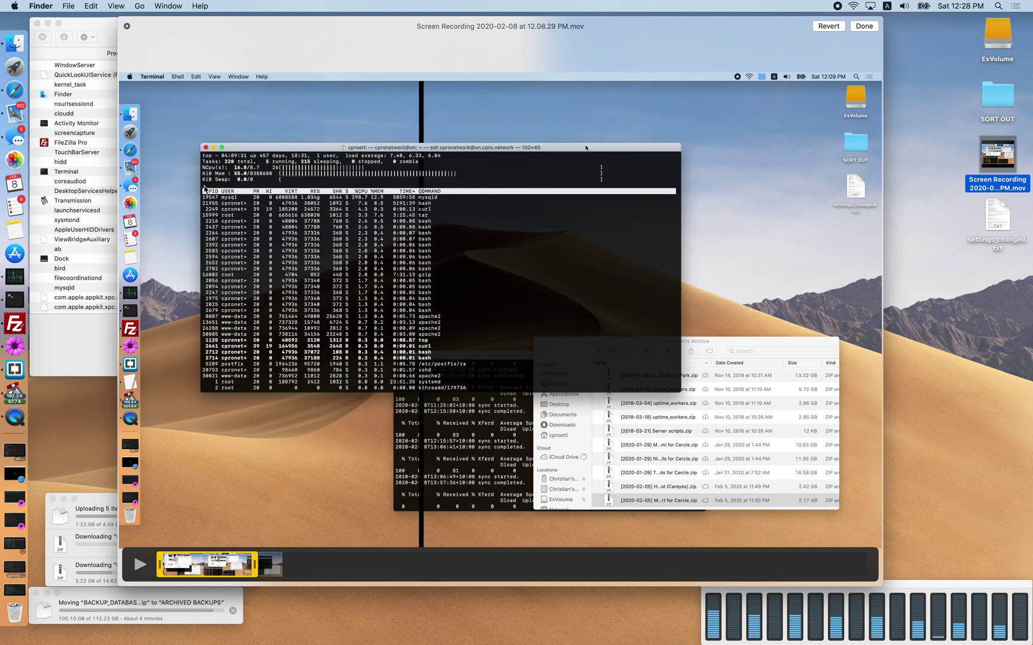
click(127, 27)
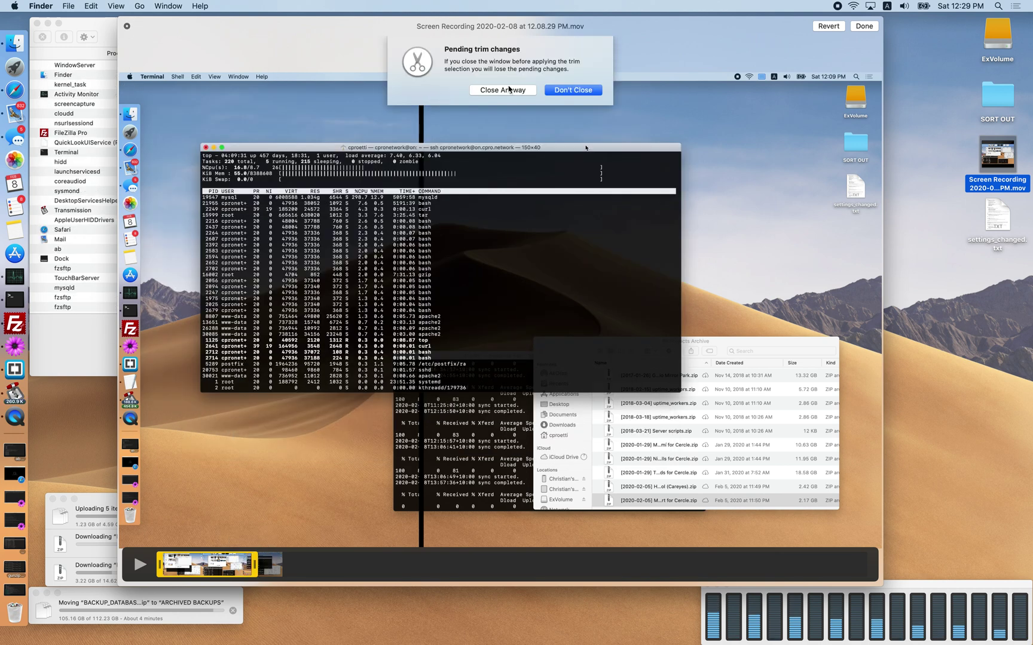
- Discard the pending trim and open the screen recording in QuickTime Player in a smaller window
click(527, 91)
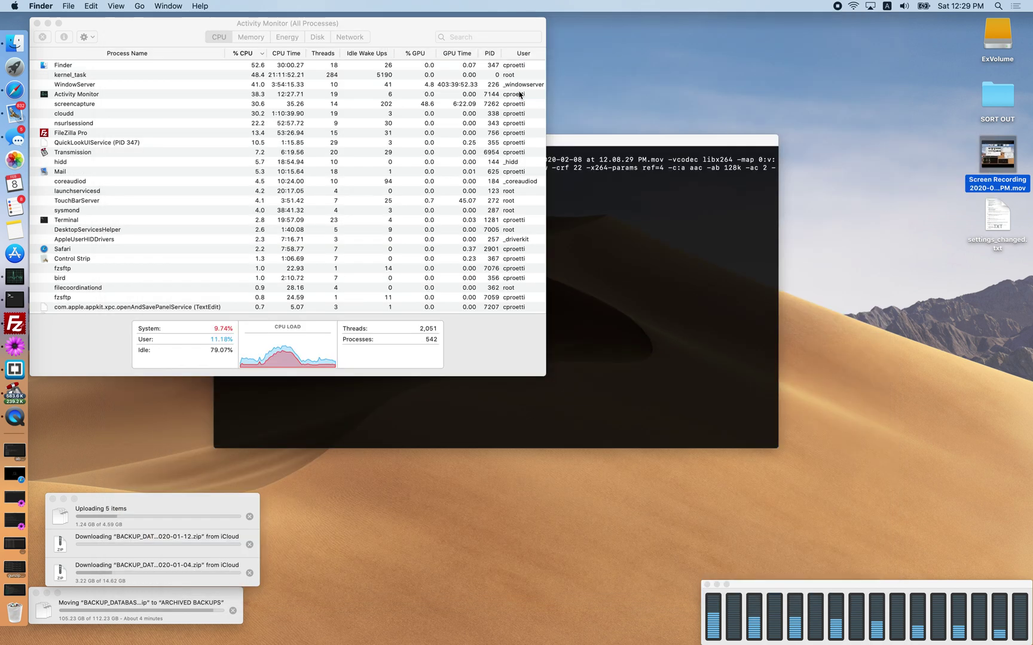
double_click(1006, 171)
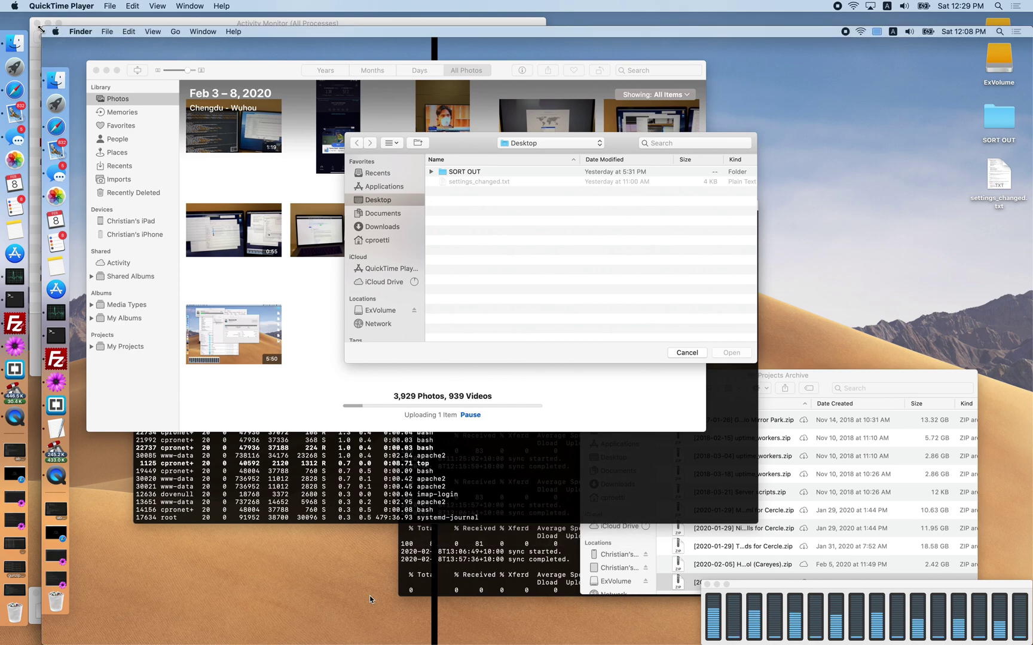
drag(43, 28, 250, 177)
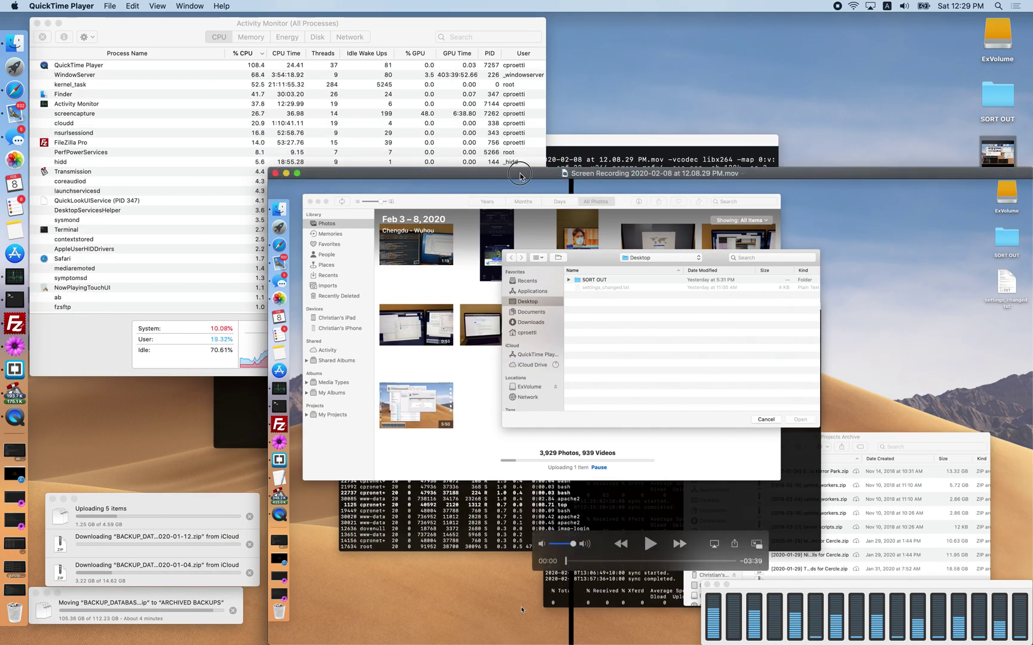
drag(613, 536, 478, 443)
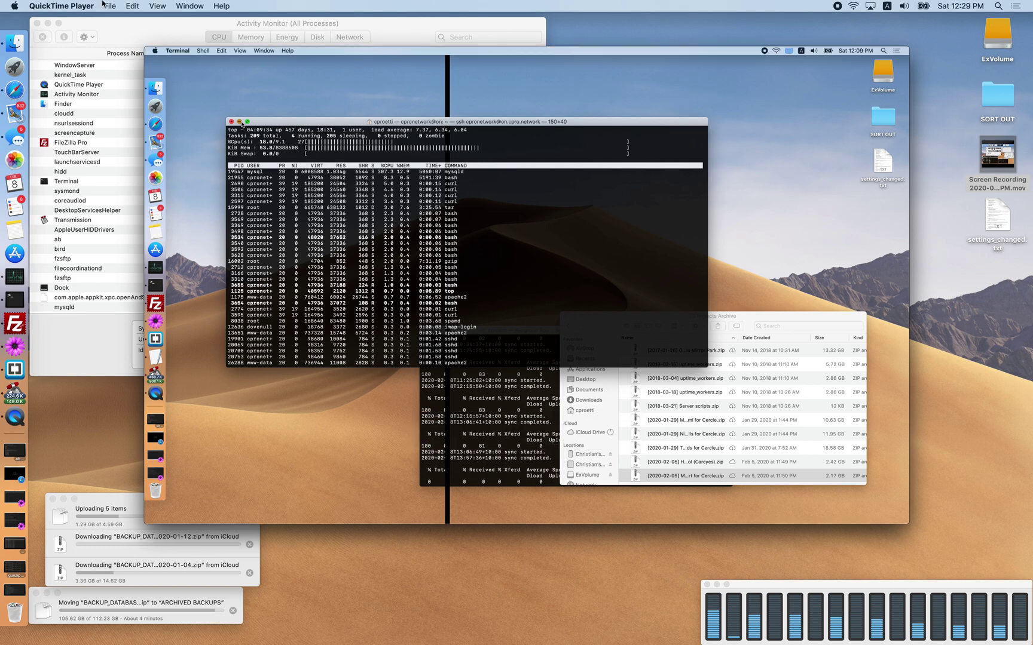
- Split the movie with Edit > Split Clip and delete the second clip
click(132, 6)
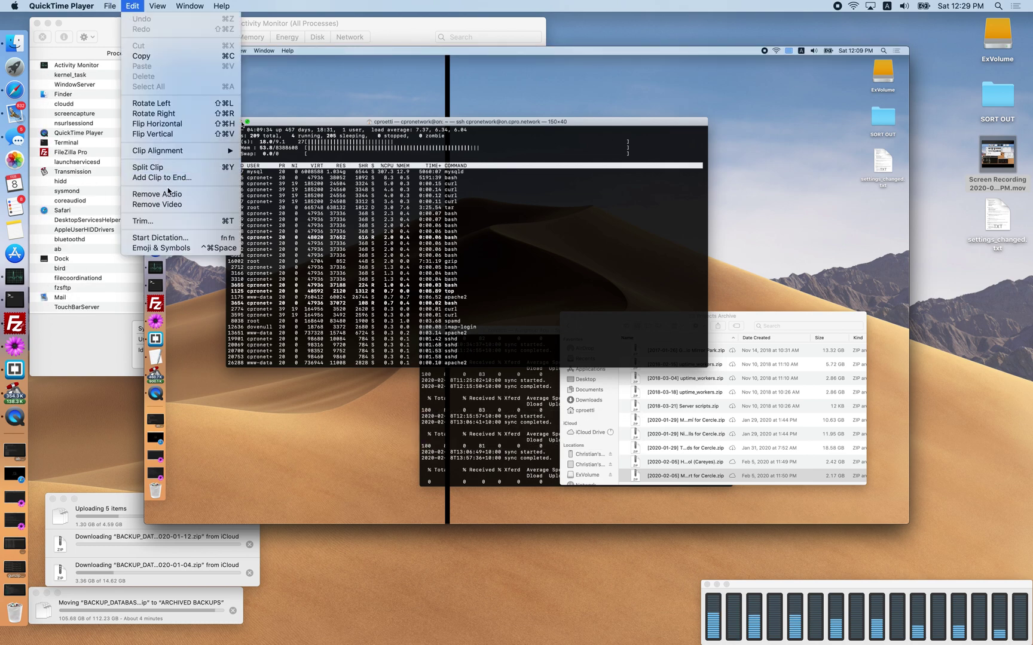
click(162, 168)
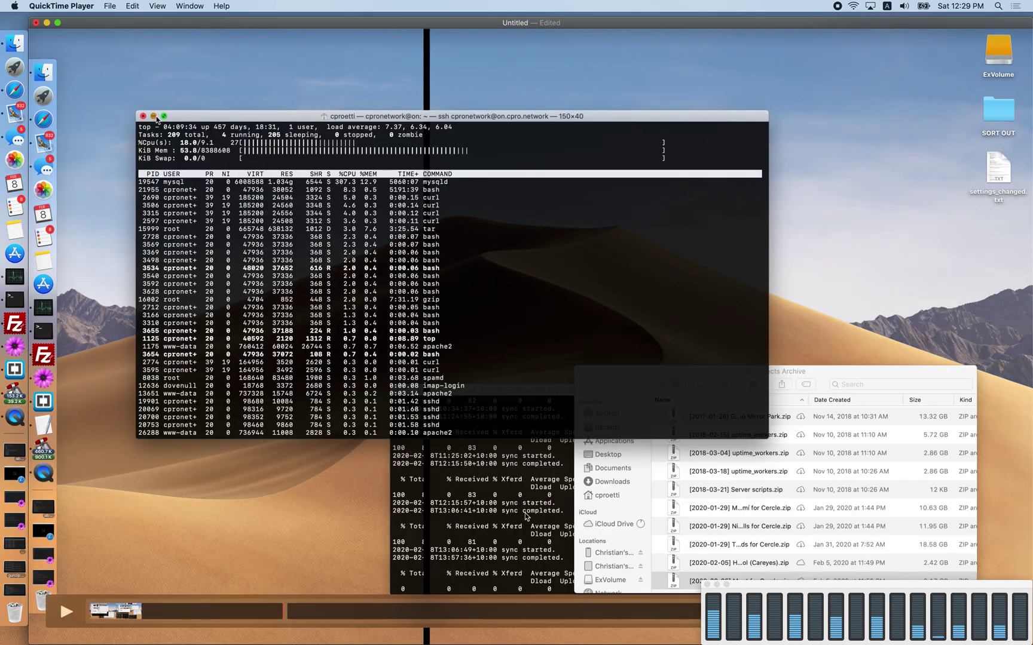
click(328, 617)
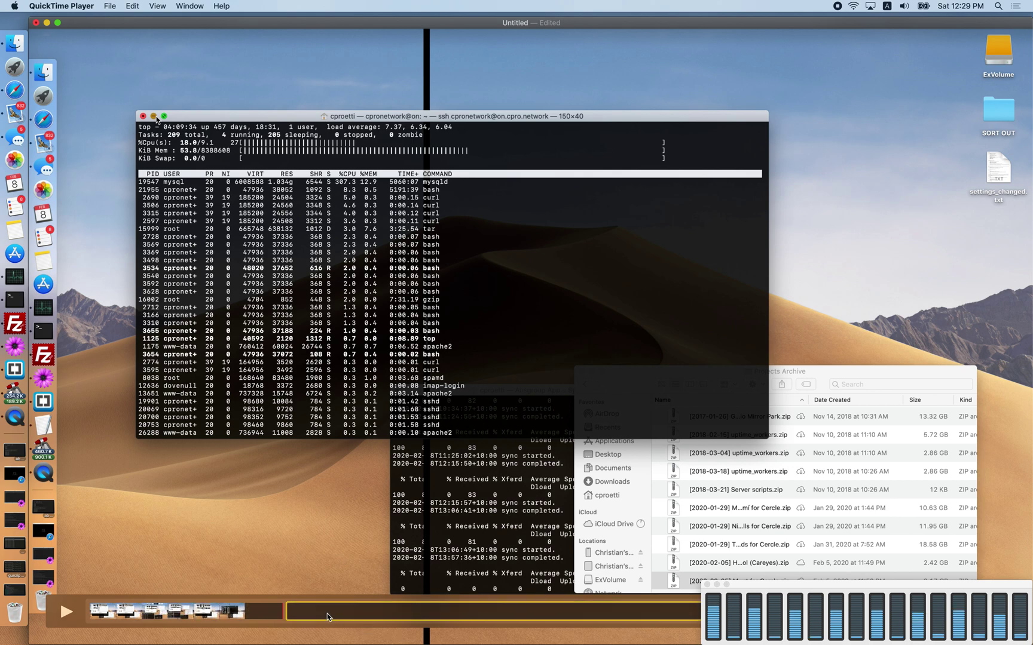
key(Delete)
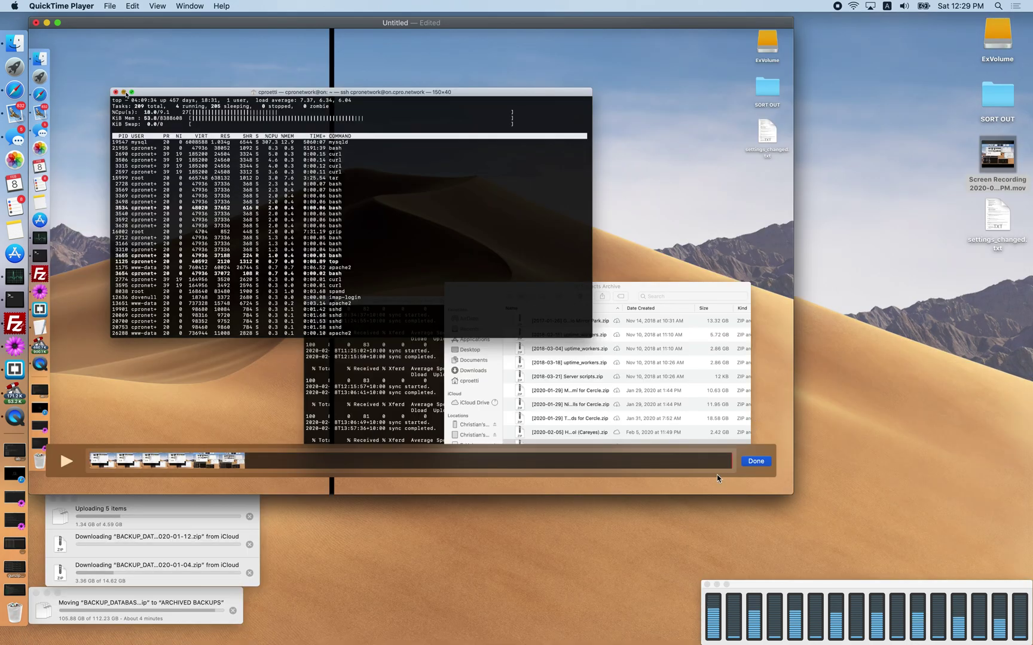
- Finish the edit and try saving the Untitled movie. After the Cannot Open alert, close and discard it
click(755, 462)
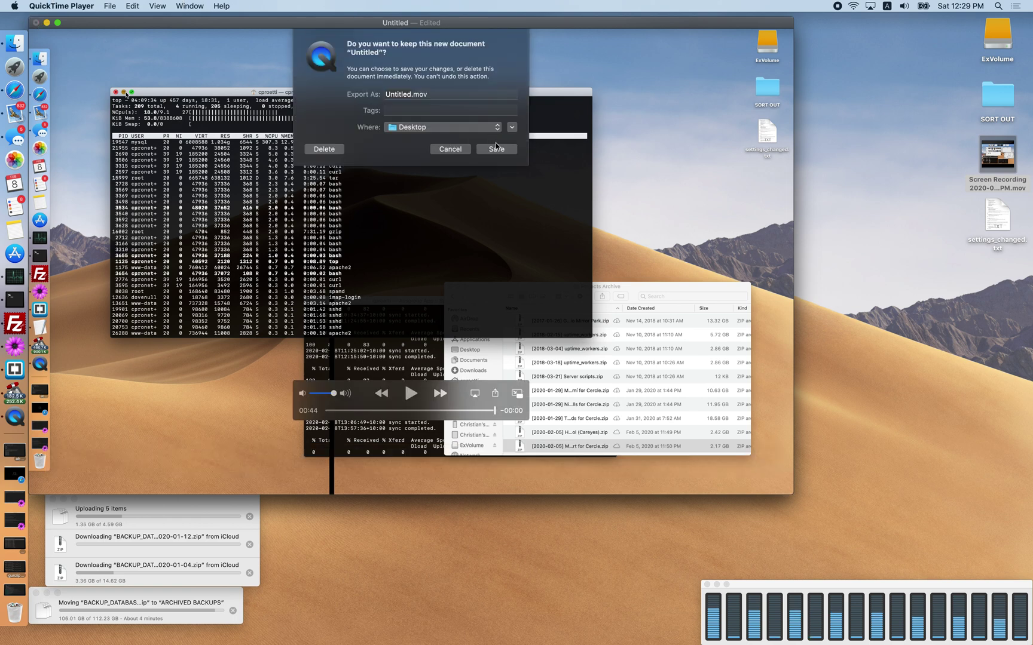
click(496, 149)
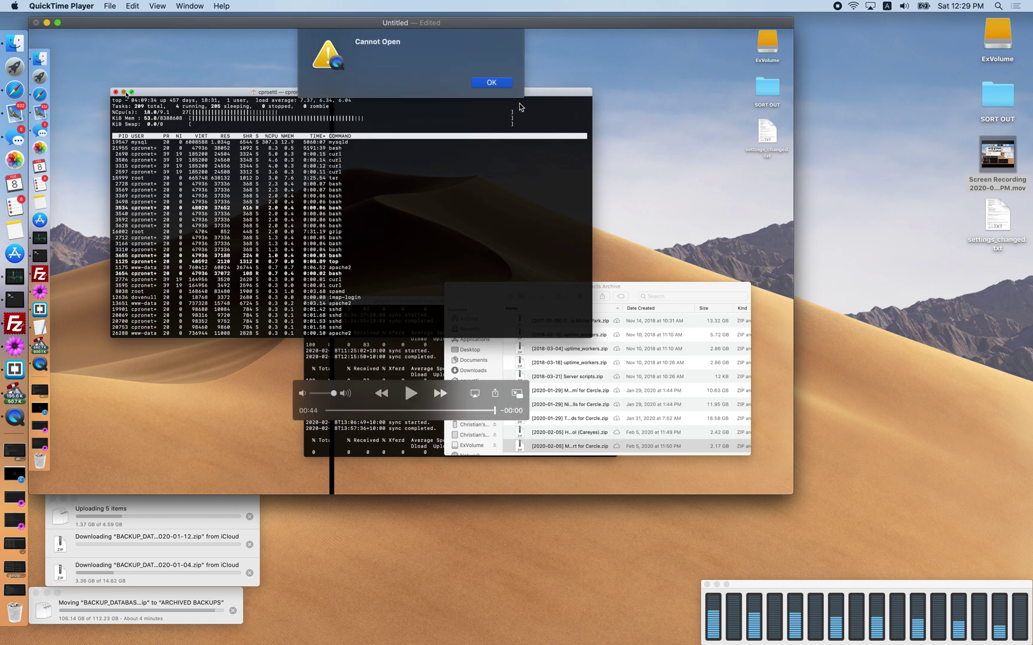
click(492, 83)
drag(460, 24, 613, 112)
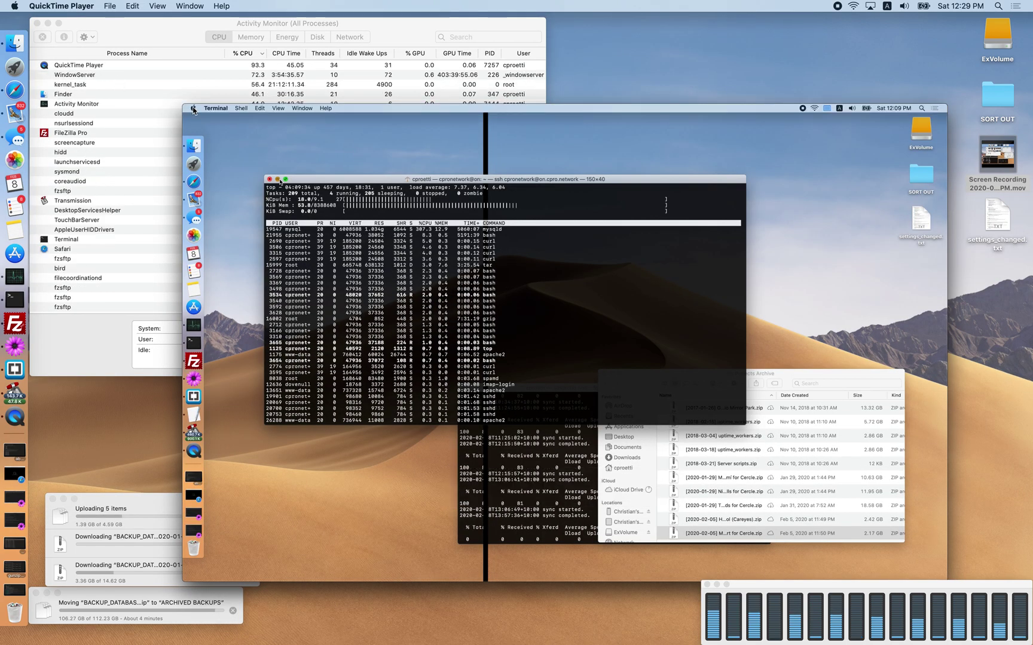
click(189, 110)
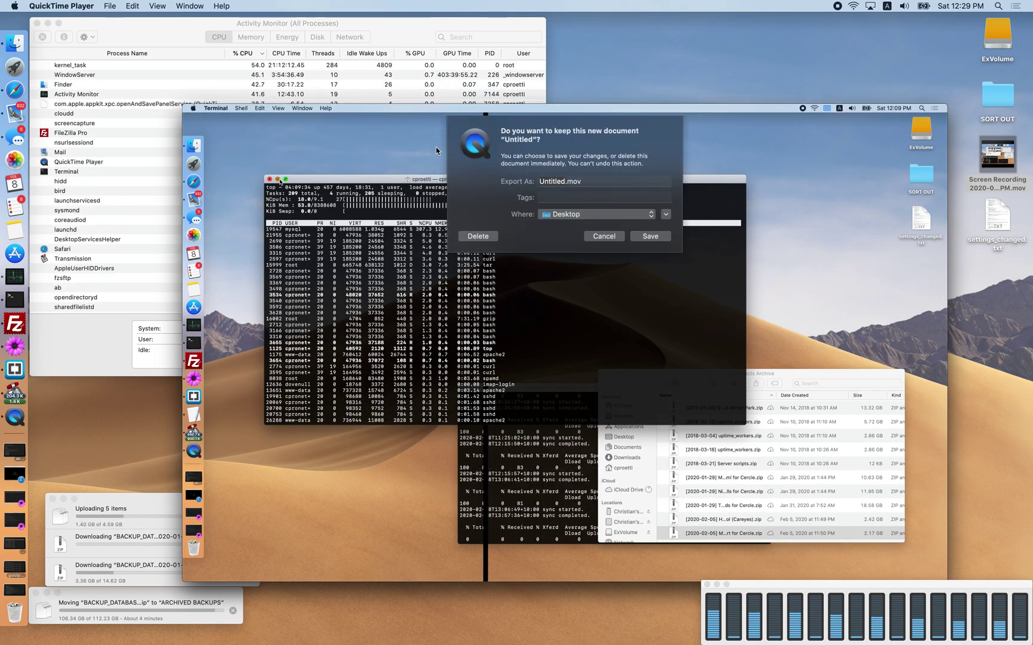
click(478, 236)
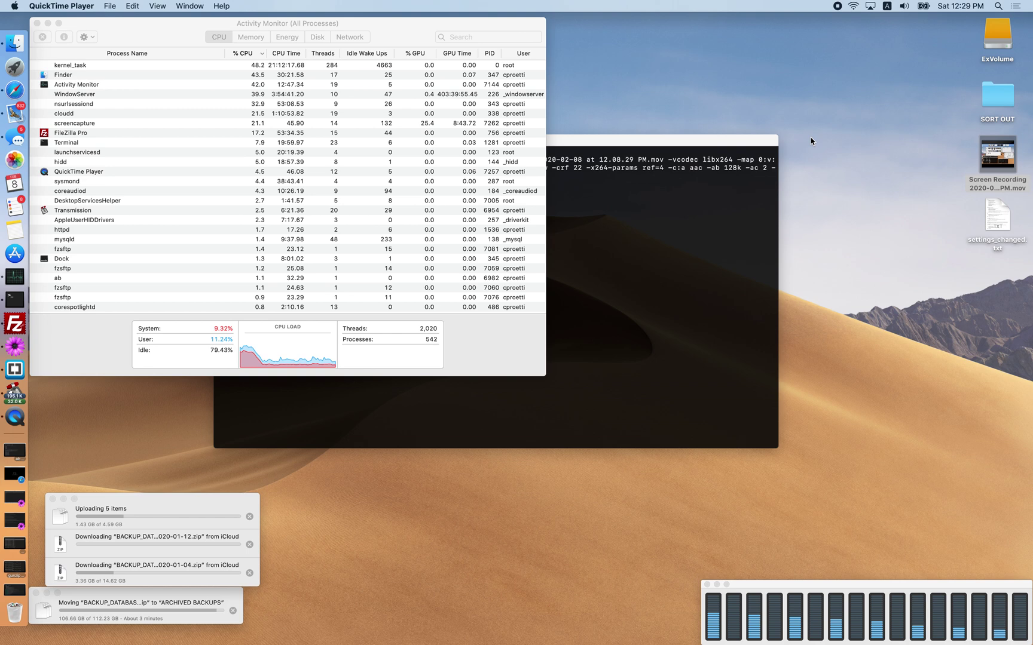
- Bring the Terminal window with the ffmpeg command in front of Activity Monitor
drag(737, 147, 743, 147)
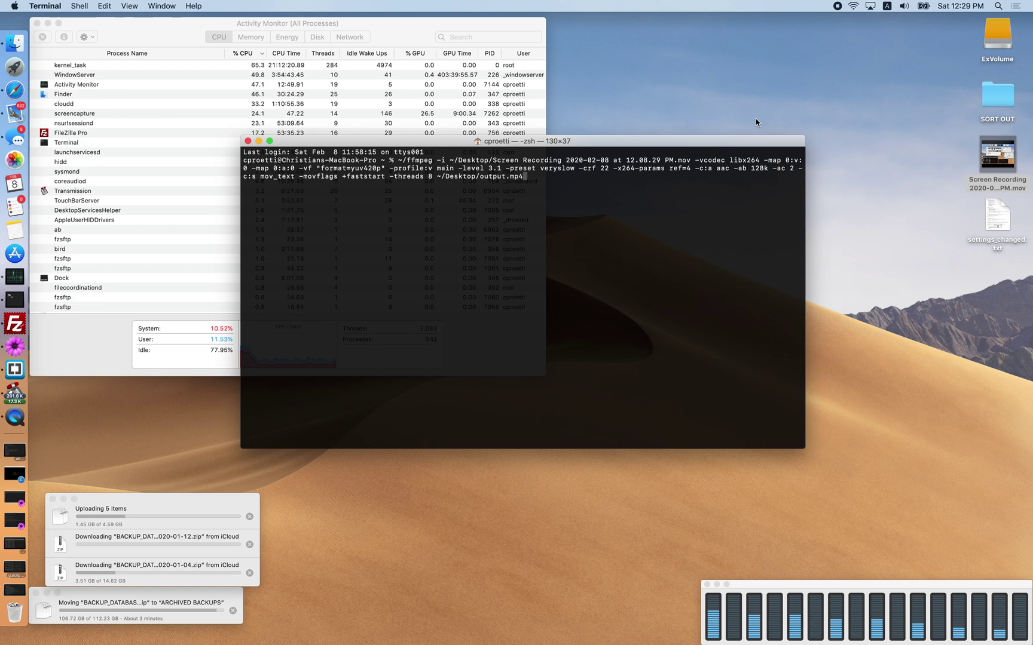
- Reposition the Terminal window and select the screen recording file on the desktop
click(746, 144)
drag(745, 144, 745, 177)
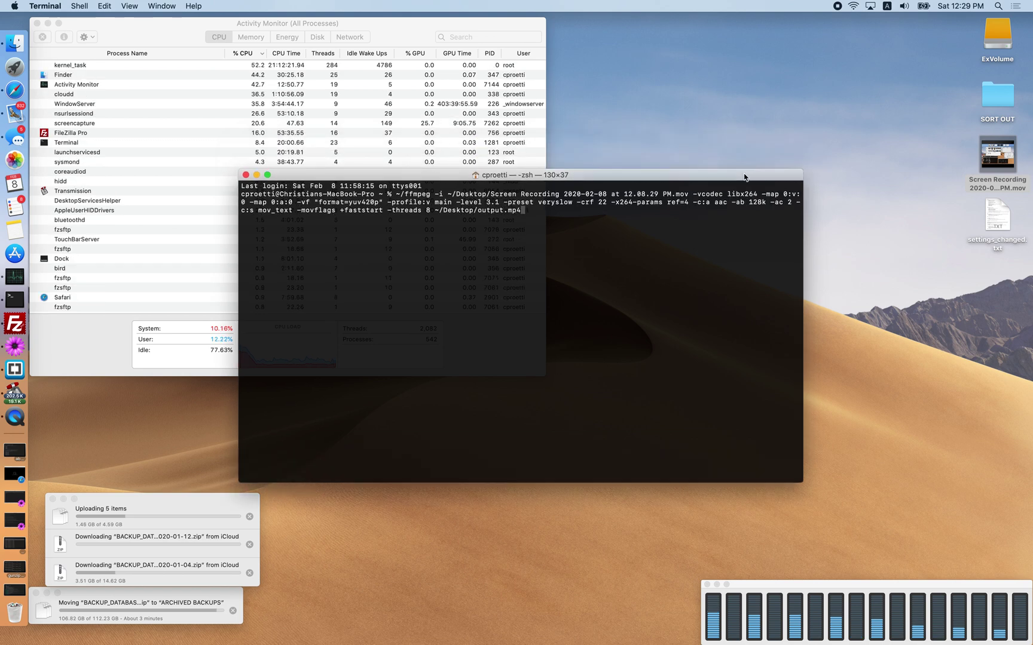
click(751, 149)
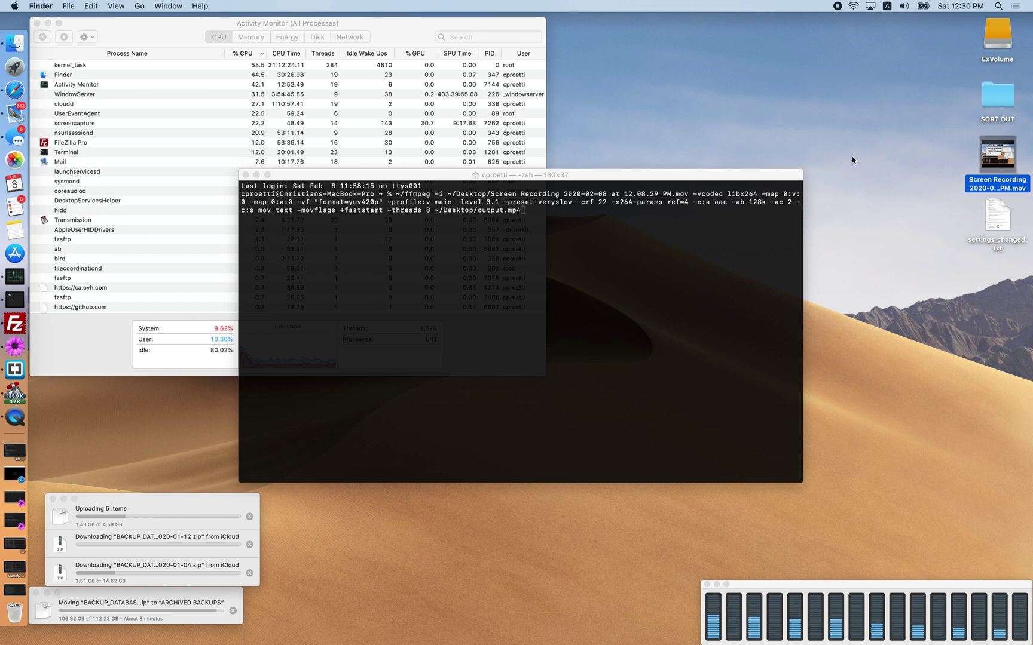
click(916, 157)
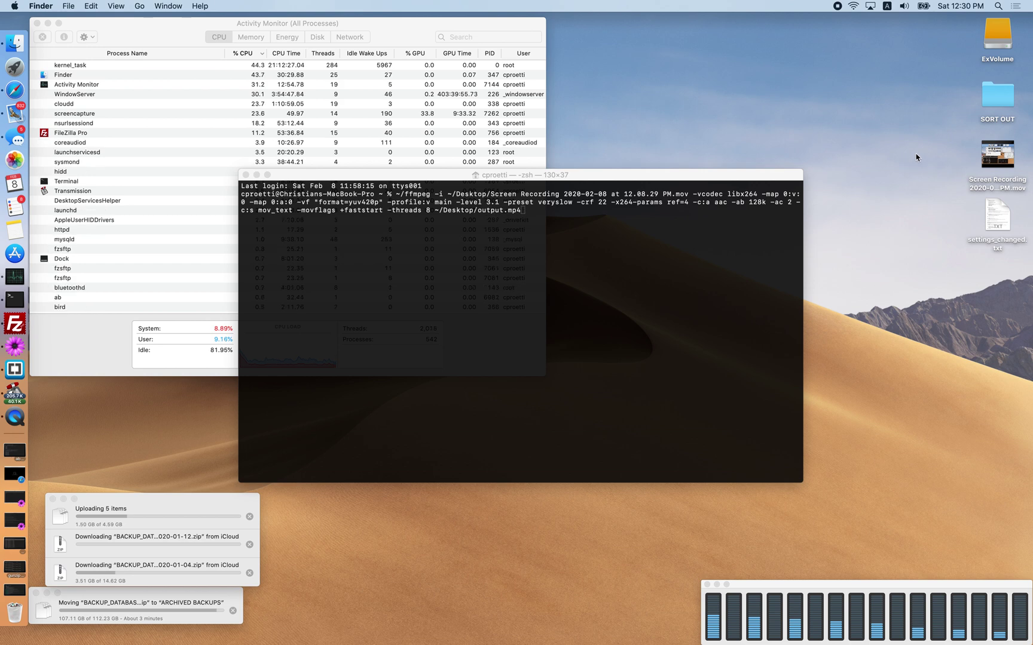
drag(755, 178, 787, 143)
click(835, 116)
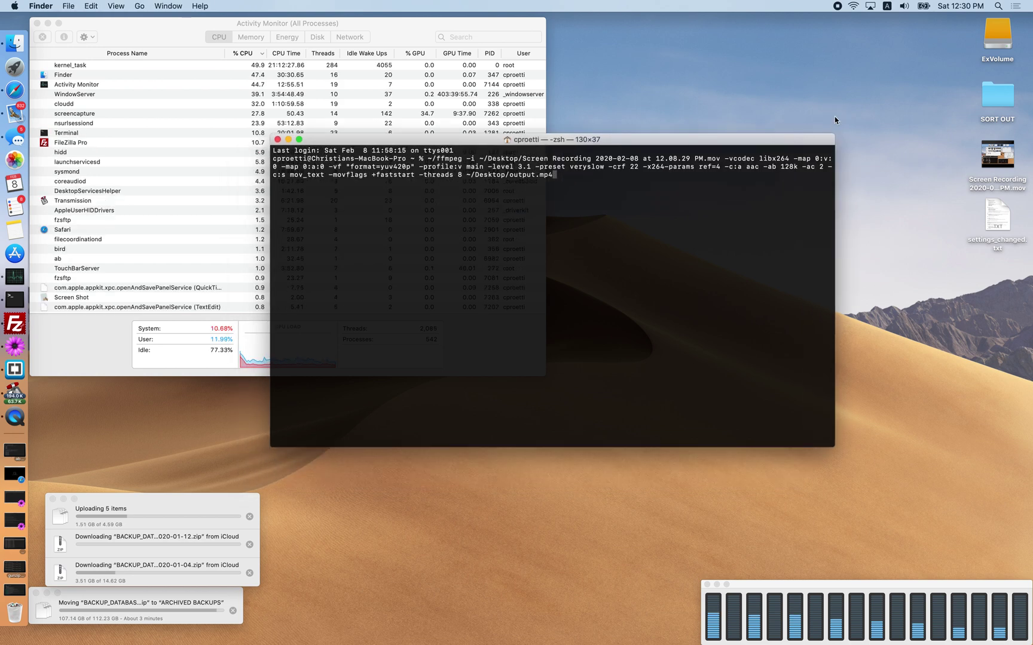
click(988, 169)
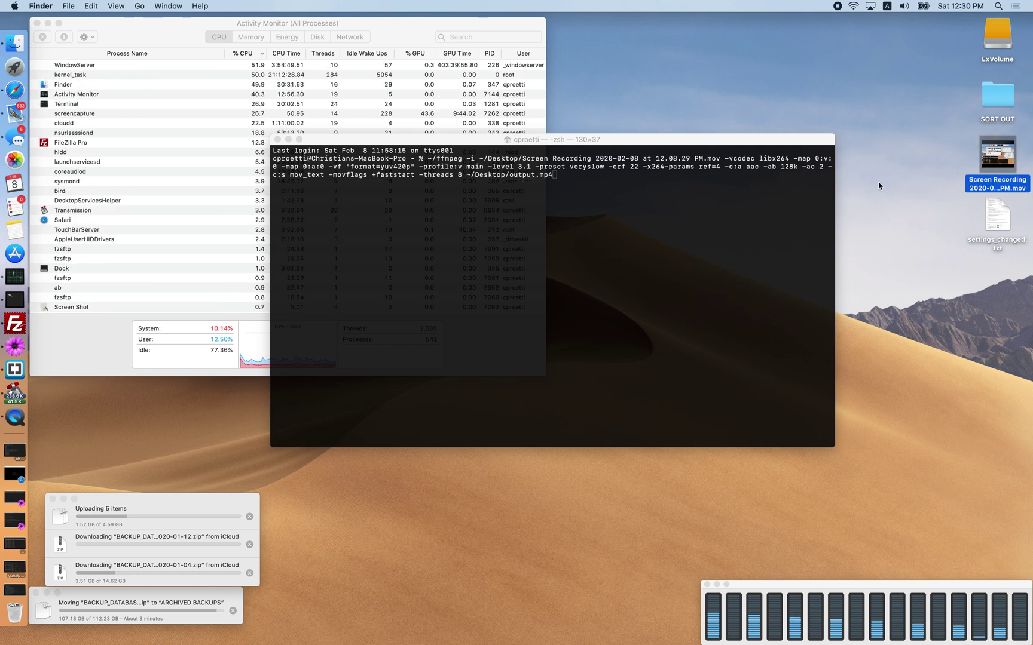
- Insert '-t 00:44:' just before -threads in the ffmpeg command
click(792, 250)
key(Left)
key(Left)
key(Left)
key(Left)
key(Left)
key(Left)
key(Left)
key(Left)
key(Left)
key(Left)
key(Left)
key(Left)
key(Left)
key(Left)
key(Left)
key(Left)
key(Left)
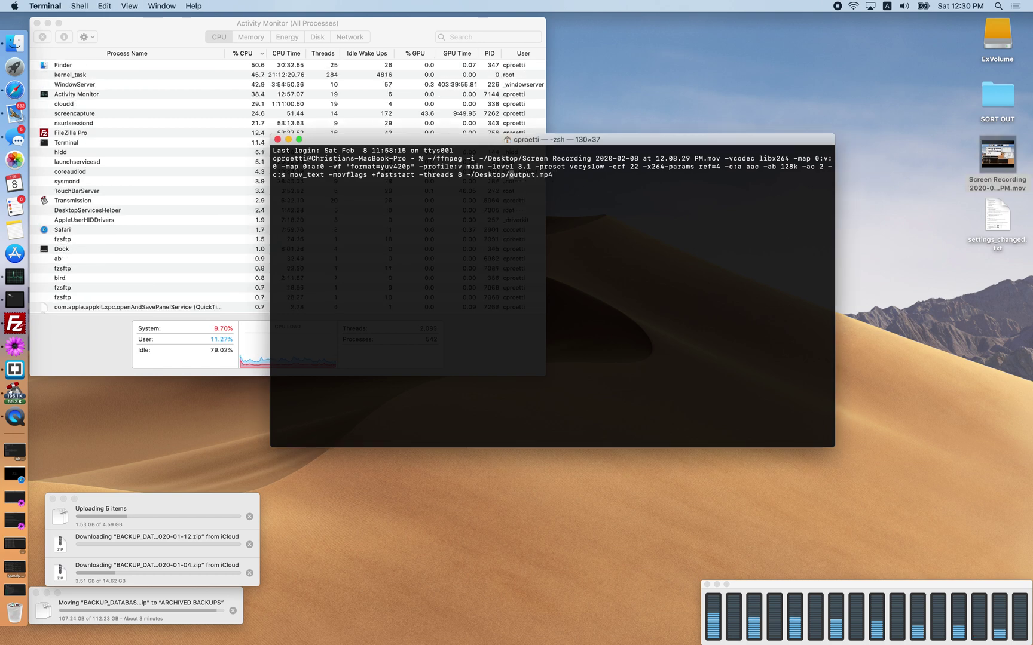
key(Left)
key(Left)
key(Left)
key(Left)
key(Left)
key(Left)
key(Left)
key(Left)
key(Left)
text(-t)
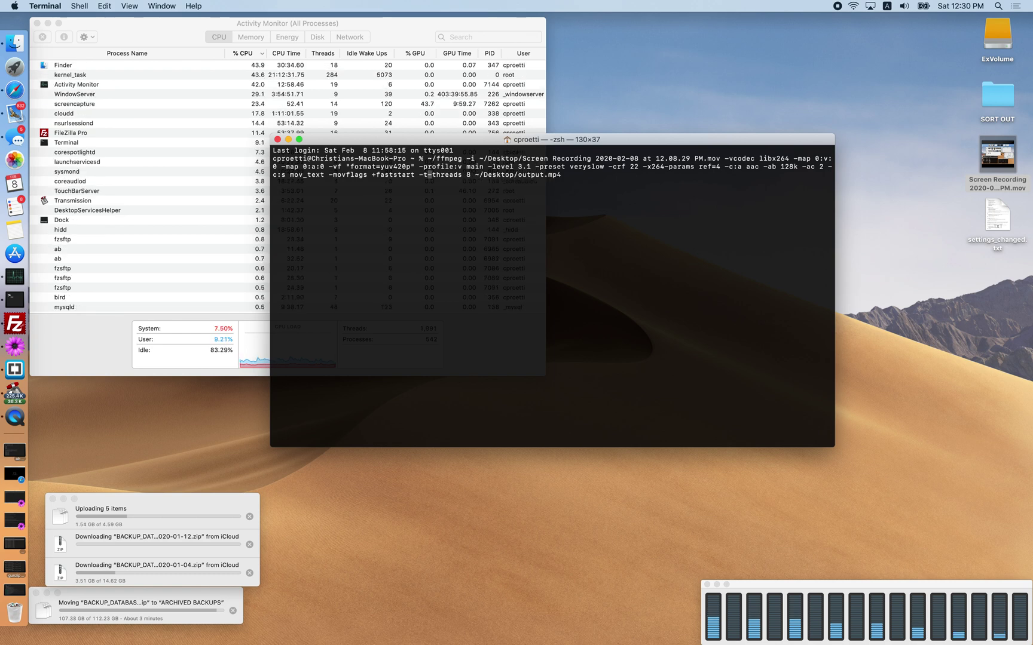
text( 00:44:)
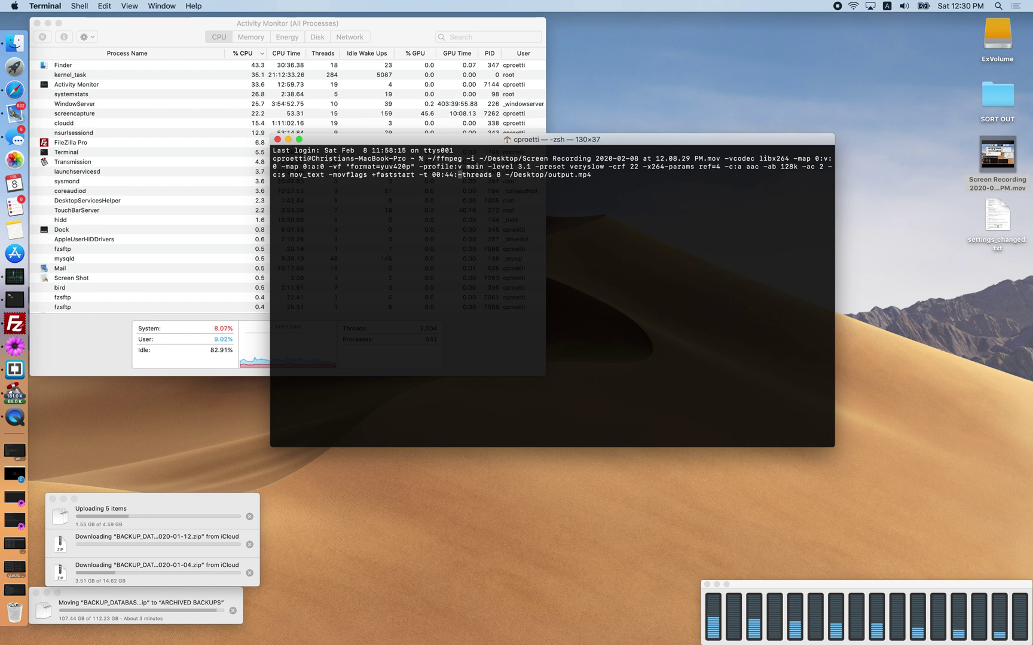
- Correct the duration to -t 00:00:44 and run the ffmpeg command, which hits 'No such file or directory'
key(BackSpace)
key(BackSpace)
key(BackSpace)
text(00:44)
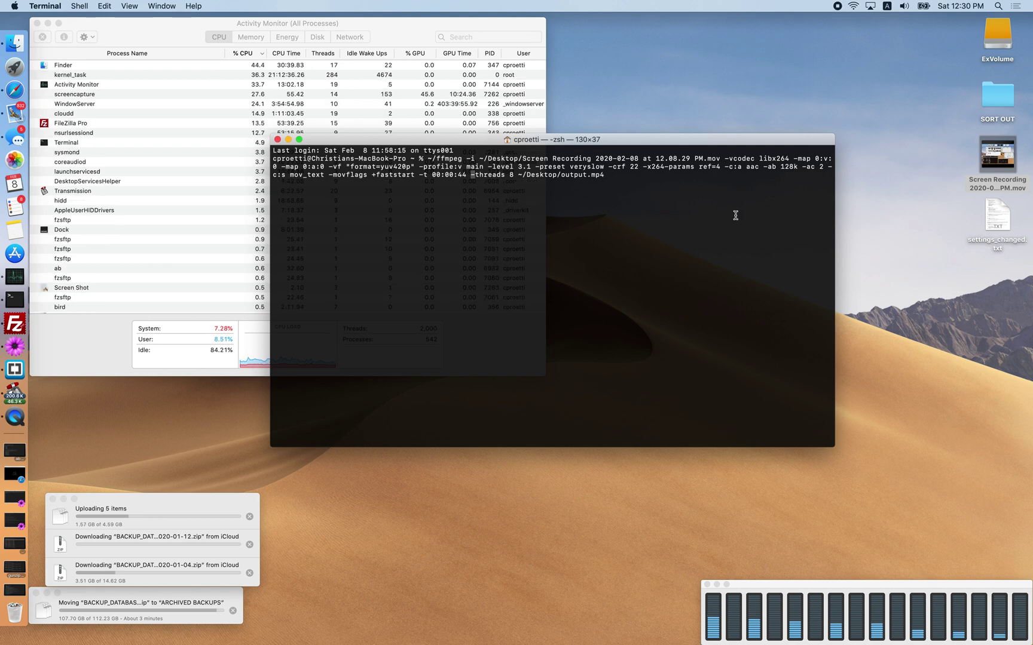
key(Return)
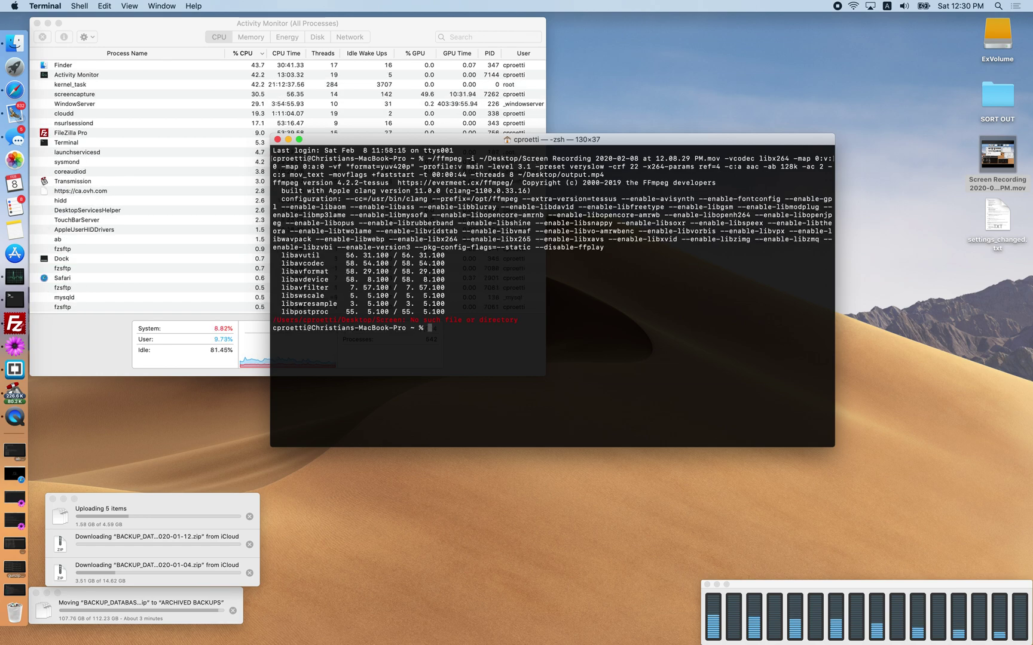
- Recall the ffmpeg command, wrap the input recording's path in quotes, and rerun it
key(Up)
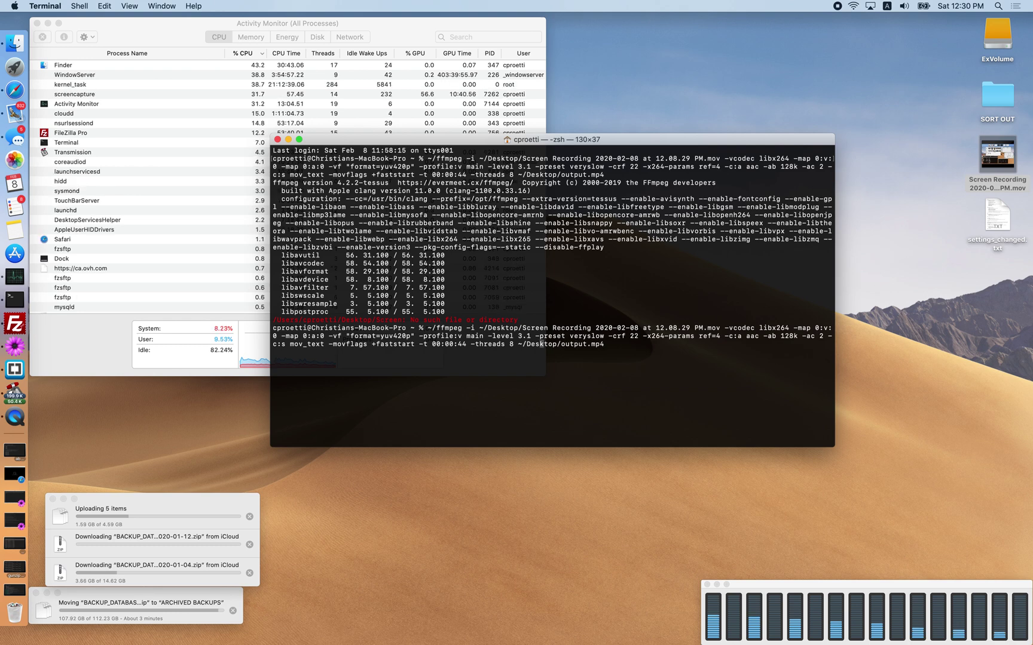
key(Left)
key(Left)
key(Left)
key(Left)
key(Left)
key(Left)
key(Left)
key(Left)
key(Left)
key(Left)
key(Left)
key(Left)
key(Left)
key(Left)
key(Left)
key(Left)
key(Left)
key(Left)
key(Left)
key(Left)
key(Left)
key(Left)
key(Left)
key(Left)
key(Left)
key(Left)
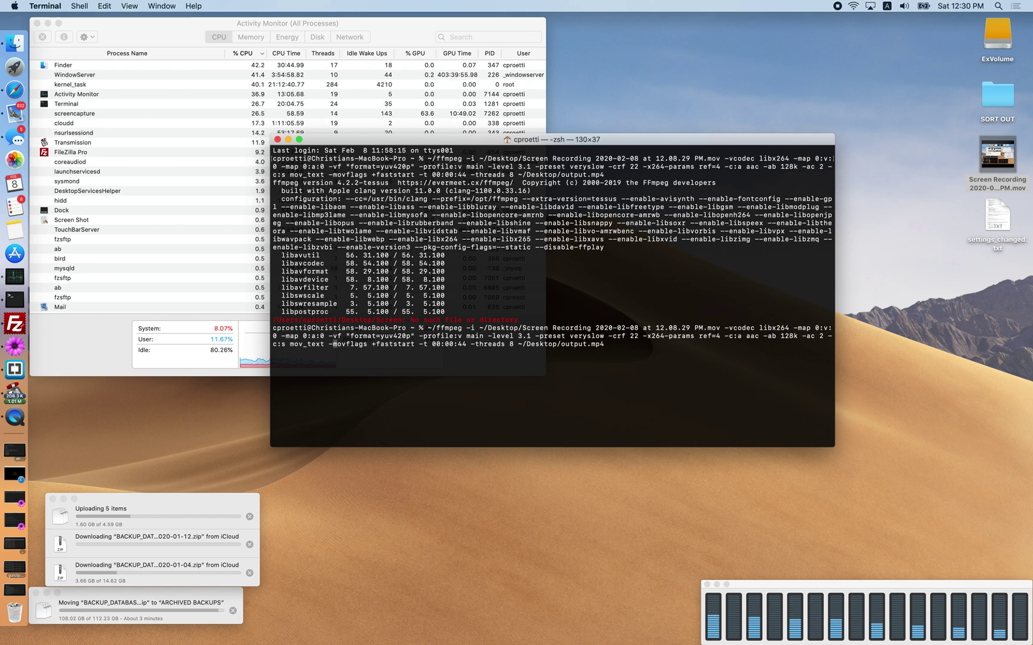
key(Left)
key(Left)
key(Left)
key(Left)
key(Left)
key(Left)
key(Left)
key(Left)
key(Left)
key(Left)
key(Left)
key(Left)
key(Left)
key(Left)
key(Left)
key(Left)
key(Left)
key(Left)
key(Left)
key(Left)
key(Left)
key(Left)
key(Left)
key(Left)
key(Left)
key(Left)
key(Left)
key(Left)
key(Left)
key(Left)
key(Left)
key(Left)
key(Left)
key(Left)
key(Left)
key(Left)
key(Left)
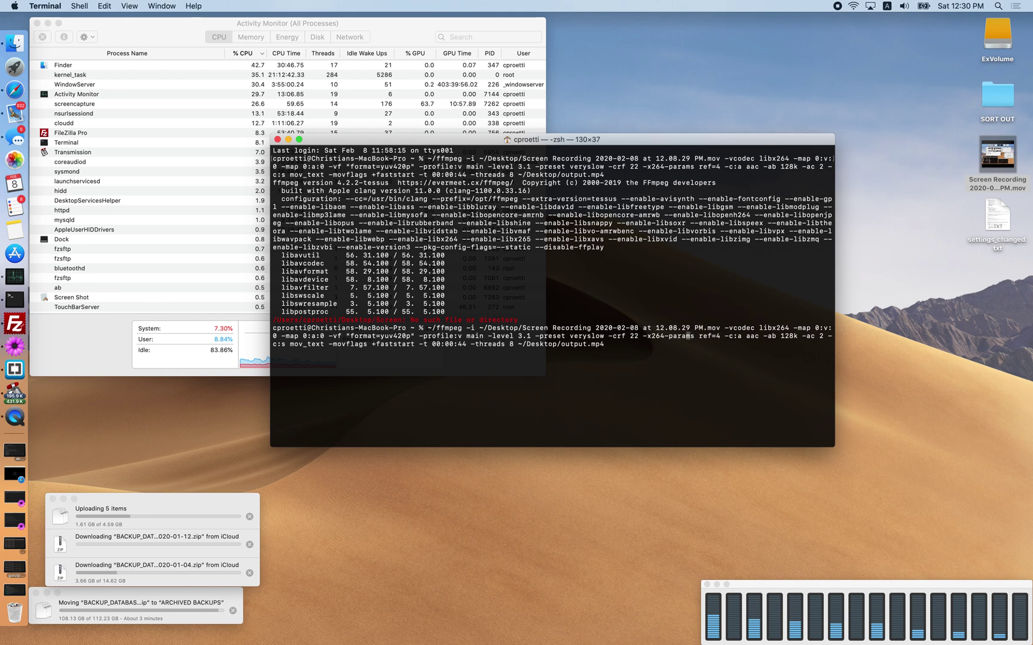
key(Left)
key(Left)
key(Left)
key(Left)
key(Left)
key(Left)
key(Left)
key(Left)
key(Left)
key(Left)
key(Left)
key(Left)
key(Left)
key(Left)
key(Left)
key(Left)
key(Left)
key(Left)
key(Left)
key(Left)
key(Left)
key(Left)
key(Left)
key(Left)
key(Left)
key(Left)
key(Left)
key(Left)
key(Left)
key(Left)
key(Left)
key(Left)
key(Left)
key(Left)
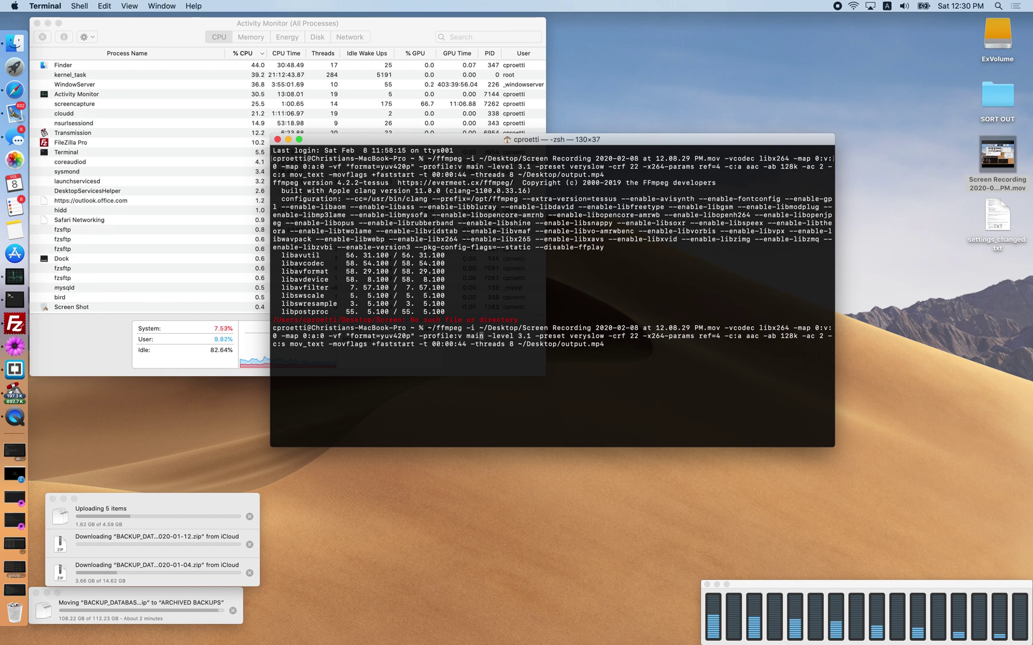
key(Left)
key(Left)
key(Left)
key(Left)
key(Left)
key(Left)
key(Left)
key(Left)
key(Left)
key(Left)
key(Left)
key(Left)
key(Left)
key(Left)
key(Left)
key(Left)
key(Left)
key(Left)
key(Left)
key(Left)
key(Left)
key(Left)
key(Left)
key(Left)
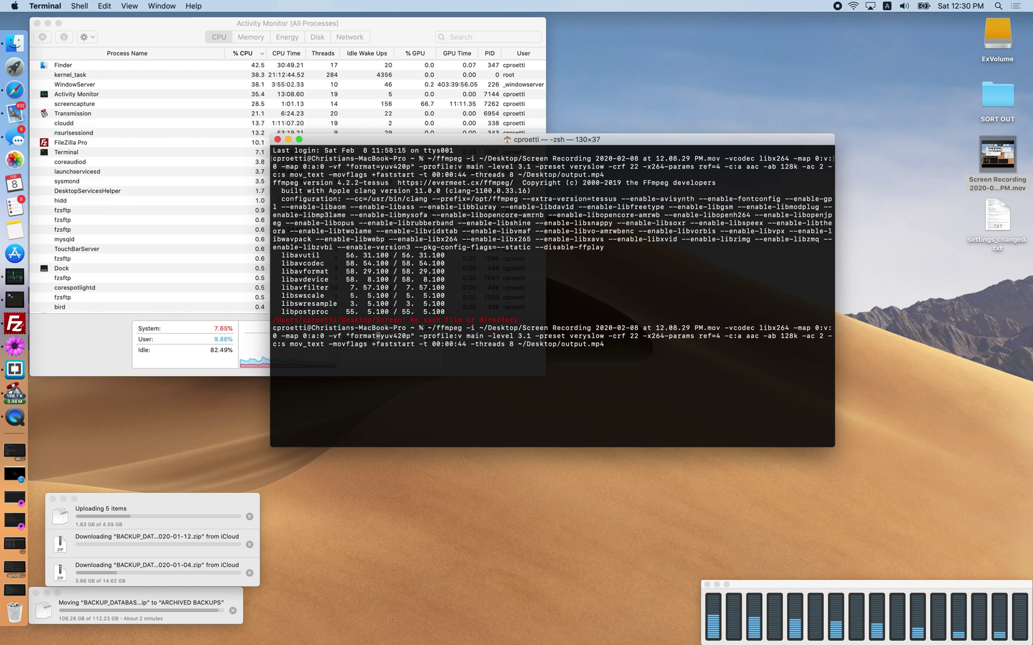
key(Left)
key(Left)
key(Left)
key(Left)
key(Left)
key(Left)
key(Left)
key(Left)
key(Left)
key(Left)
key(Left)
key(Left)
key(Left)
key(Left)
key(Left)
key(Left)
key(Left)
key(Left)
key(Left)
key(Left)
key(Left)
key(Left)
key(Left)
key(Left)
key(Left)
key(Left)
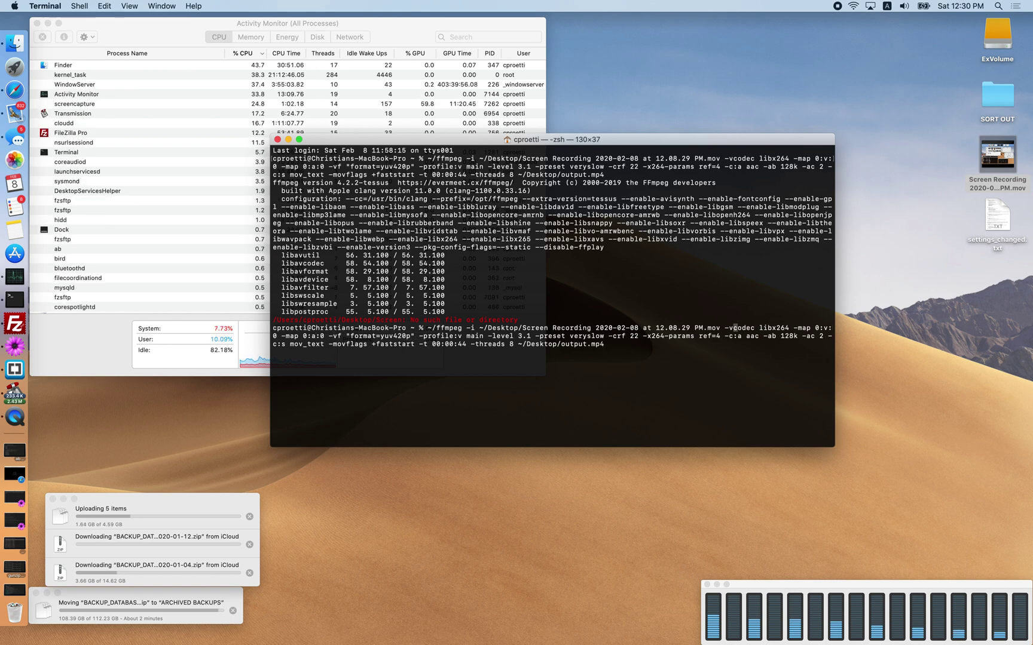
text(")
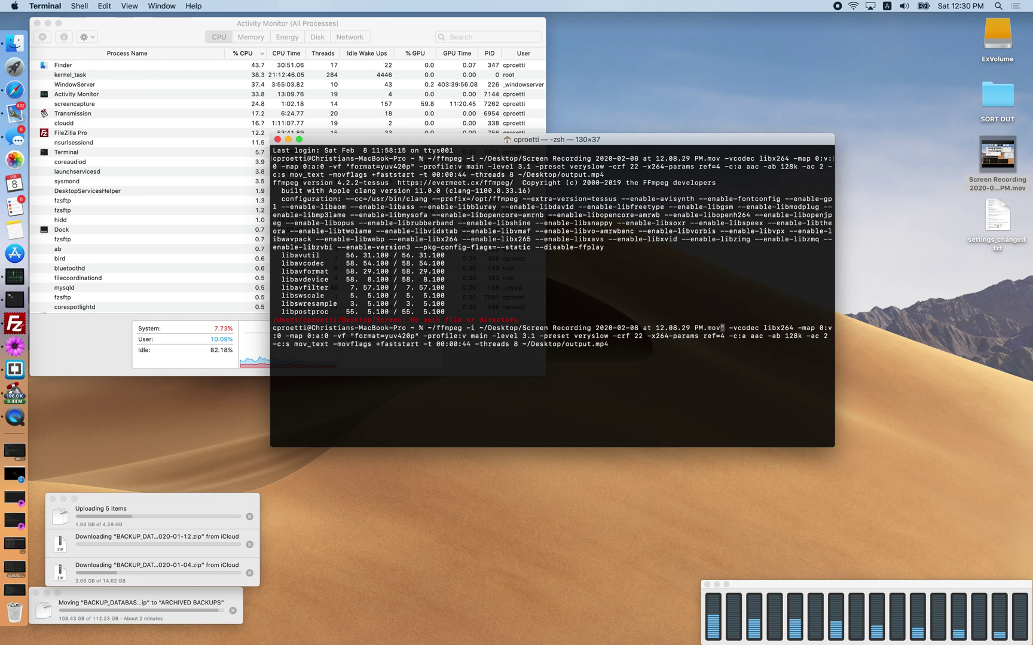
key(Left)
key(Left)
key(Left)
key(Left)
key(Left)
key(Left)
key(Left)
key(Left)
key(Left)
key(Left)
key(Left)
key(Left)
key(Left)
key(Left)
key(Left)
key(Left)
key(Left)
key(Left)
key(Left)
key(Left)
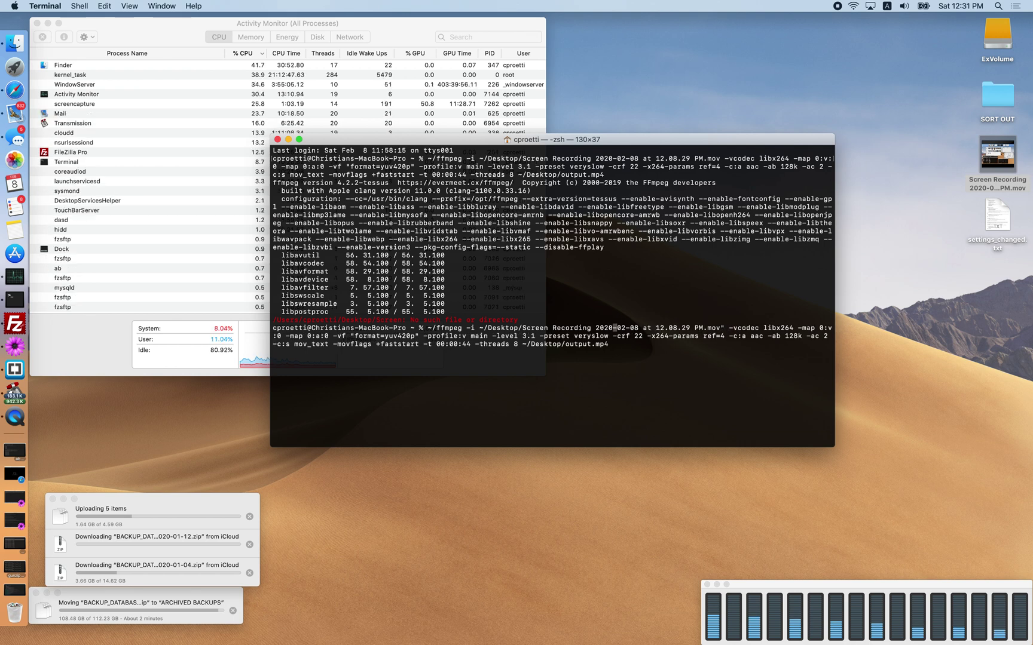
key(Left)
key(Left)
key(Left)
key(Left)
key(Left)
key(Left)
key(Left)
key(Left)
key(Left)
key(Left)
key(Left)
key(Left)
key(Left)
key(Left)
key(Left)
key(Left)
key(Left)
key(Left)
key(Left)
key(Left)
key(Left)
key(Left)
key(Left)
key(Left)
key(Left)
key(Left)
key(Left)
key(Left)
text(")
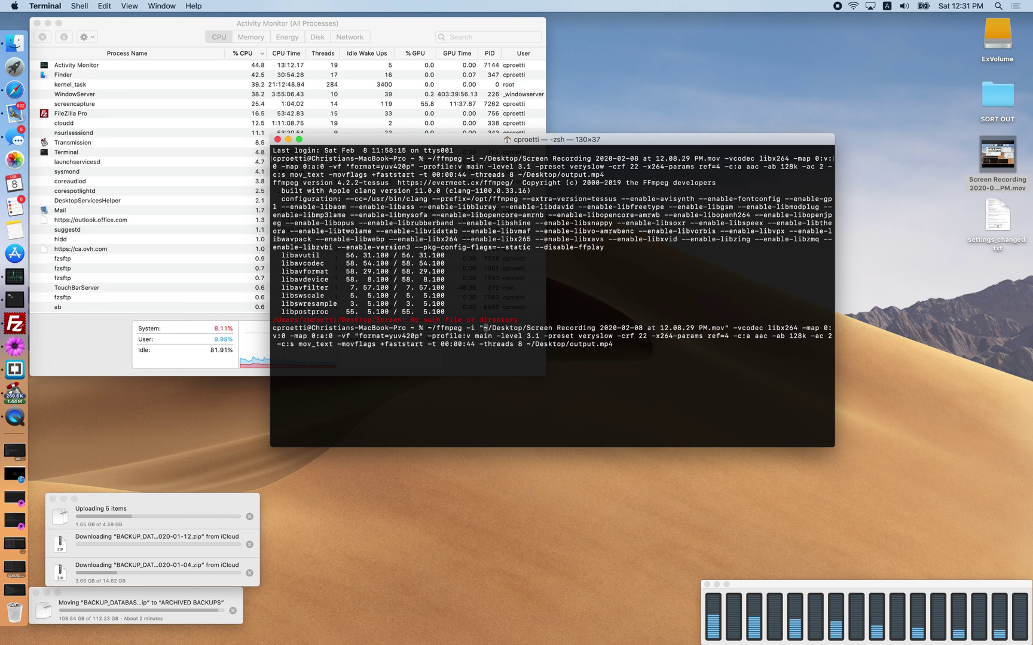
key(Return)
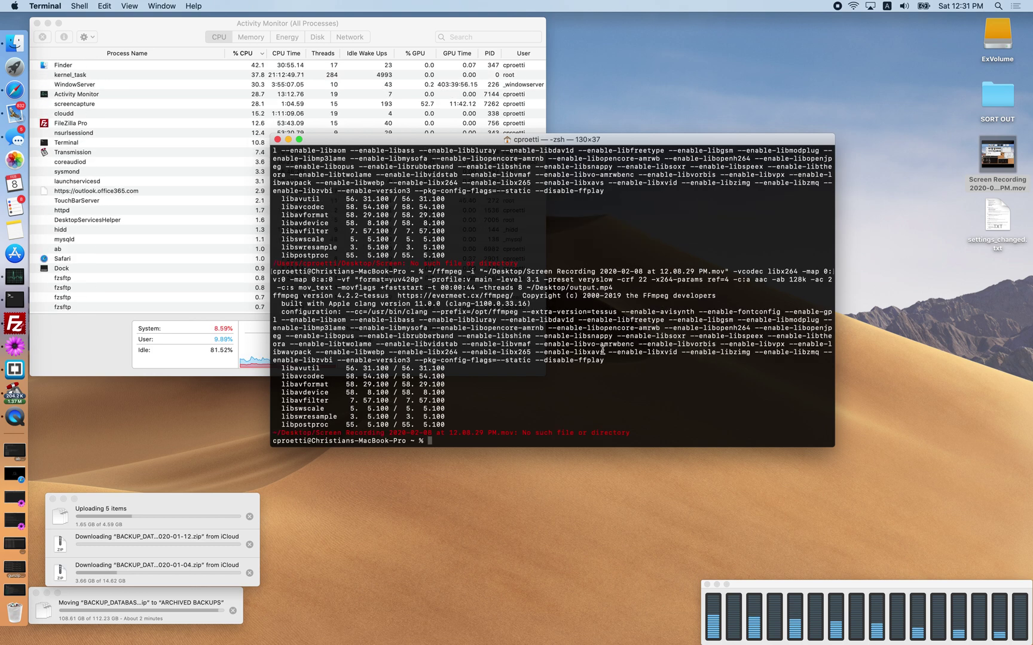
- Recall the command again and replace the ~ in the input path with the full /Users home-folder path
key(Up)
key(Left)
key(Left)
key(Left)
key(Left)
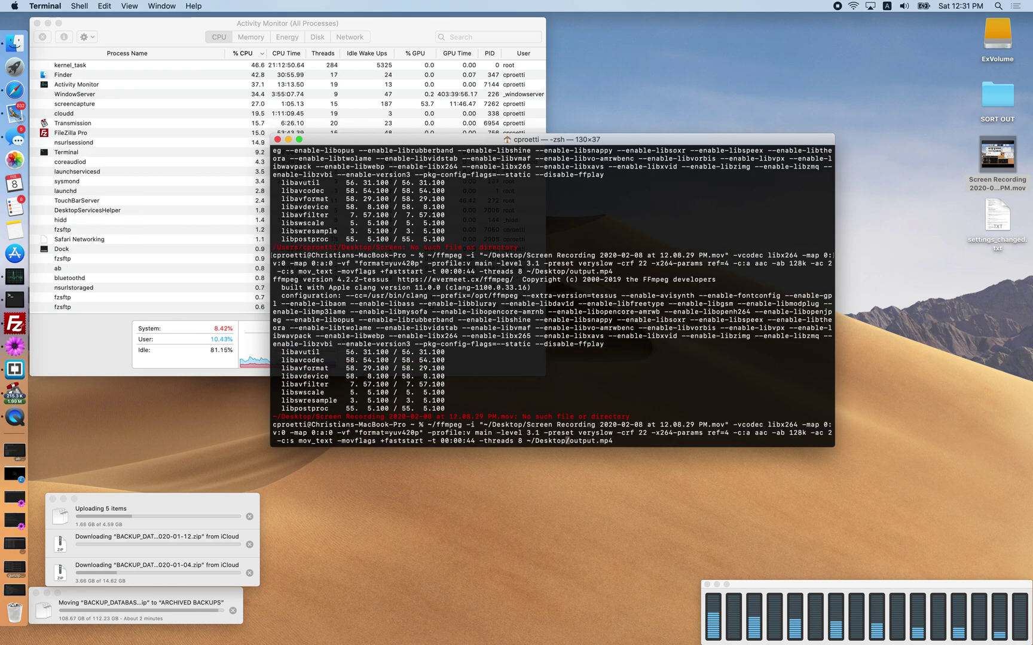
key(Left)
key(Left)
key(Left)
key(Left)
key(Left)
key(Left)
key(Left)
key(Left)
key(Left)
key(Left)
key(Left)
key(Left)
key(Left)
key(Left)
key(Left)
key(Left)
key(Left)
key(Left)
key(Left)
key(Left)
key(Left)
key(Left)
key(Left)
key(Left)
key(Left)
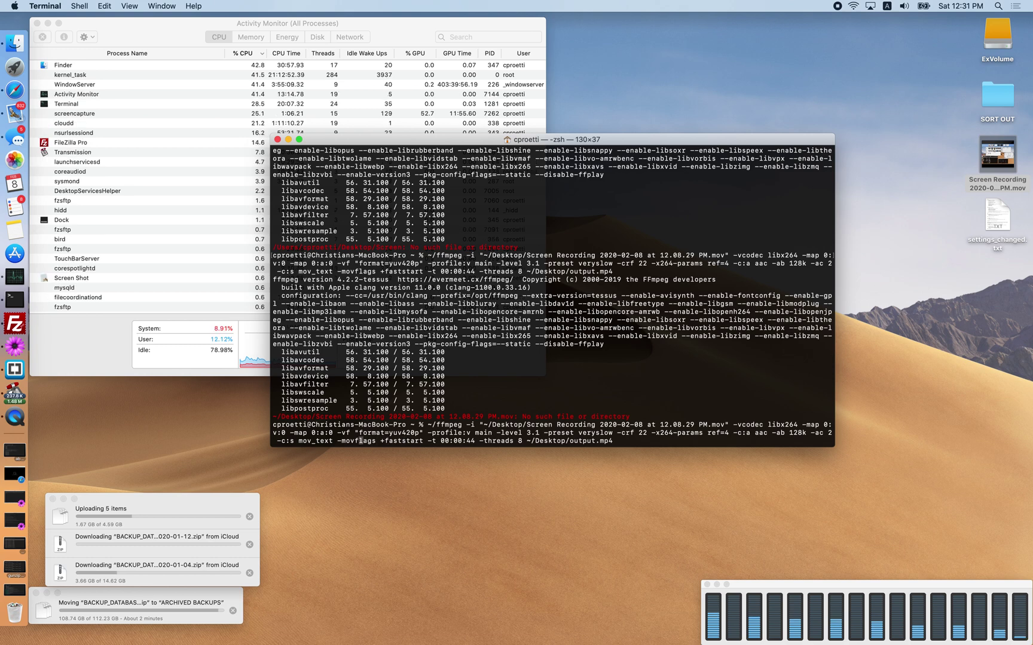
key(Left)
key(Left)
key(Left)
key(Left)
key(Left)
key(Left)
key(Left)
key(Left)
key(Left)
key(Left)
key(Left)
key(Left)
key(Left)
key(Left)
key(Left)
key(Left)
key(Left)
key(Left)
key(Left)
key(Left)
key(Left)
key(Left)
key(Left)
key(Left)
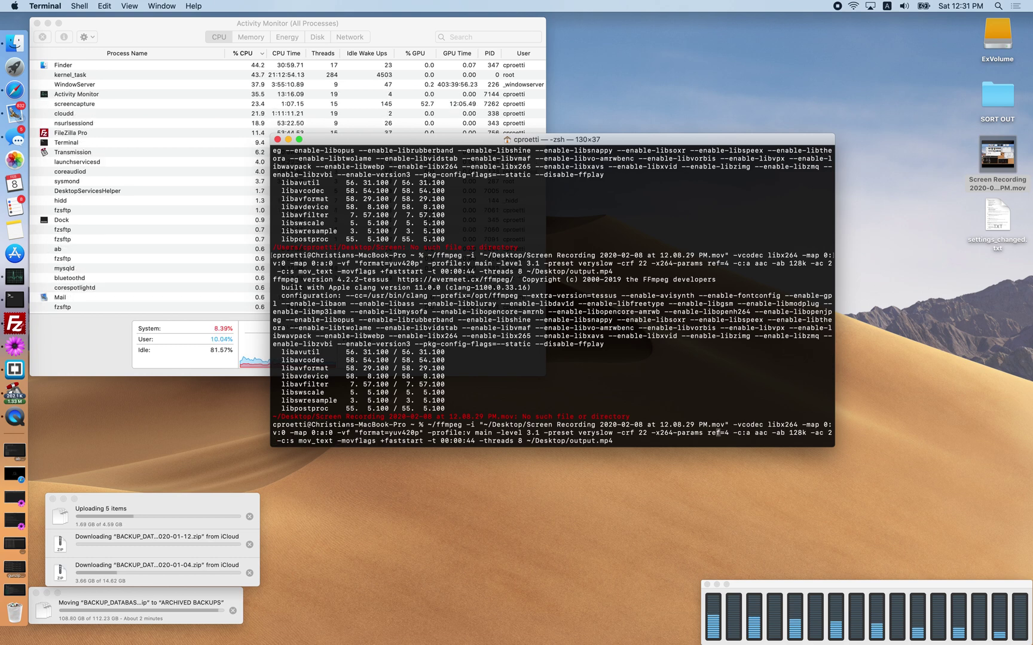
key(Left)
key(Left)
key(Left)
key(Left)
key(Left)
key(Left)
key(Left)
key(Left)
key(Left)
key(Left)
key(Left)
key(Left)
key(Left)
key(Left)
key(Left)
key(Left)
key(Left)
key(Left)
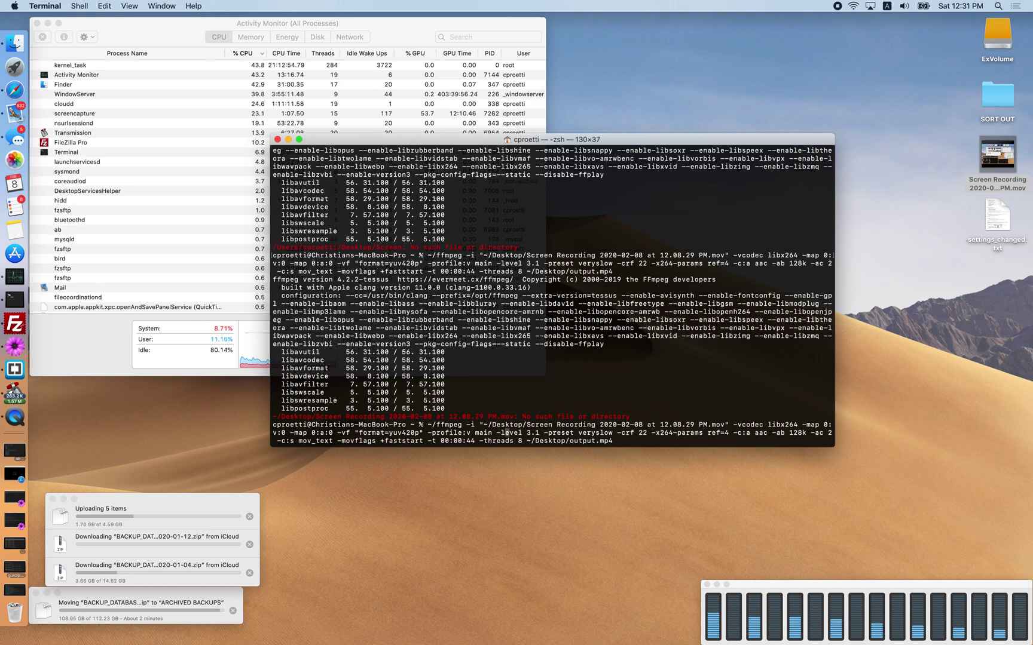
key(Left)
key(Left)
key(Left)
key(Left)
key(Left)
key(Left)
key(Left)
key(Left)
key(Left)
key(Left)
key(Left)
key(Left)
key(Left)
key(Left)
key(Left)
key(Left)
key(Left)
key(Left)
key(Left)
key(Left)
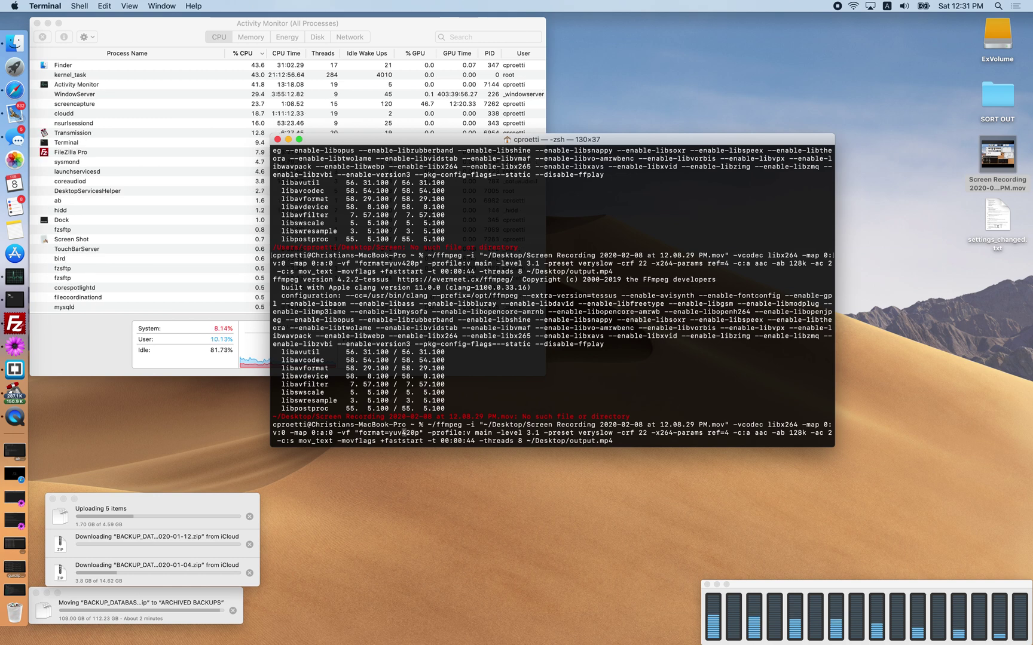
key(Left)
key(Left)
key(Left)
key(Left)
key(Left)
key(Left)
key(Left)
key(Left)
key(Left)
key(Left)
key(Left)
key(Left)
key(Left)
key(Left)
key(Left)
key(Left)
key(Left)
key(Left)
key(Left)
key(Left)
key(Left)
key(Left)
key(Left)
key(Left)
key(Left)
key(Left)
key(Left)
key(Left)
key(Left)
key(Left)
key(Left)
key(Left)
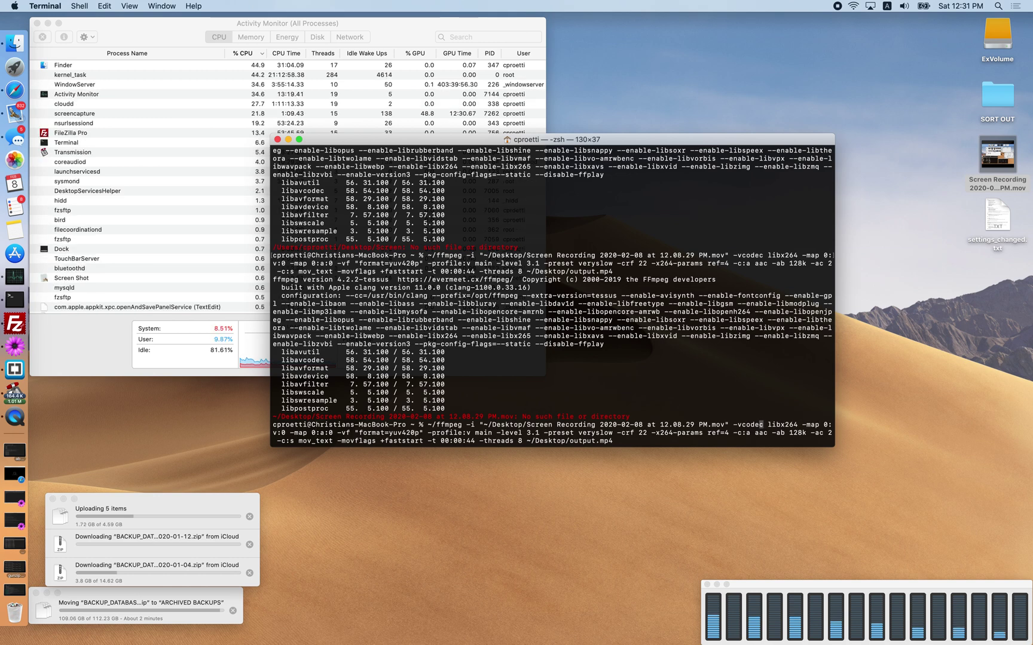
key(Left)
key(Left)
key(Left)
key(Left)
key(Left)
key(Left)
key(Left)
key(Left)
key(Left)
key(Left)
key(Left)
key(Left)
key(Left)
key(Left)
key(Left)
key(Left)
key(Left)
key(Left)
key(Left)
key(Left)
key(Left)
key(Left)
key(Left)
key(Left)
key(Left)
key(Left)
key(Left)
key(Left)
key(Left)
key(Left)
key(Left)
key(Left)
key(Left)
key(Left)
key(Left)
key(Left)
key(Left)
key(Left)
key(Left)
key(Left)
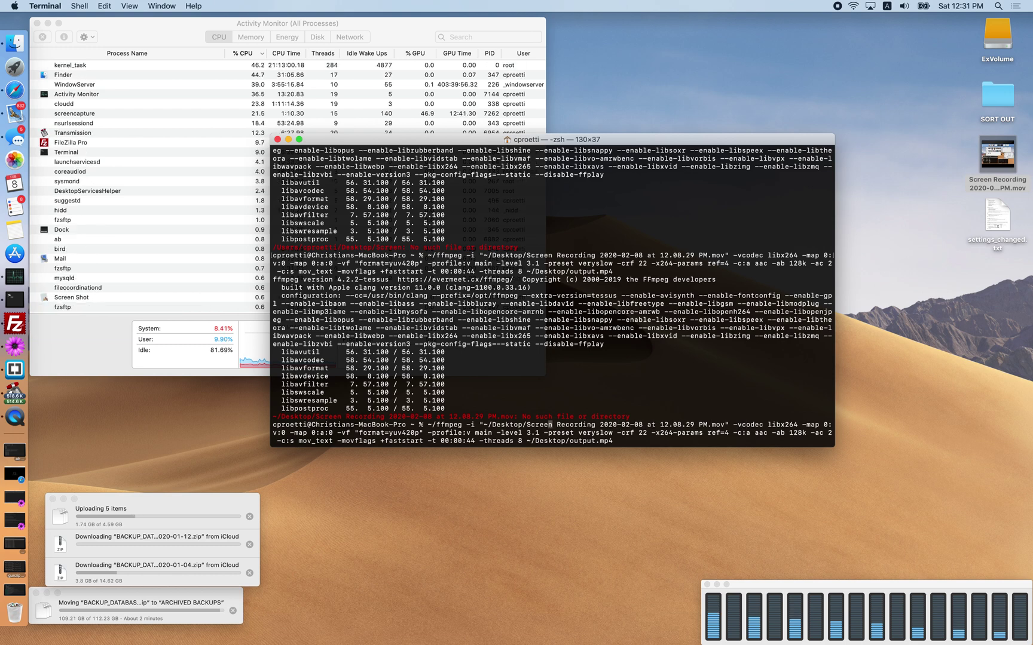
key(Left)
key(Left)
key(Left)
key(Left)
key(Left)
key(Left)
key(Left)
key(Left)
key(Left)
key(Left)
key(Left)
key(Left)
key(BackSpace)
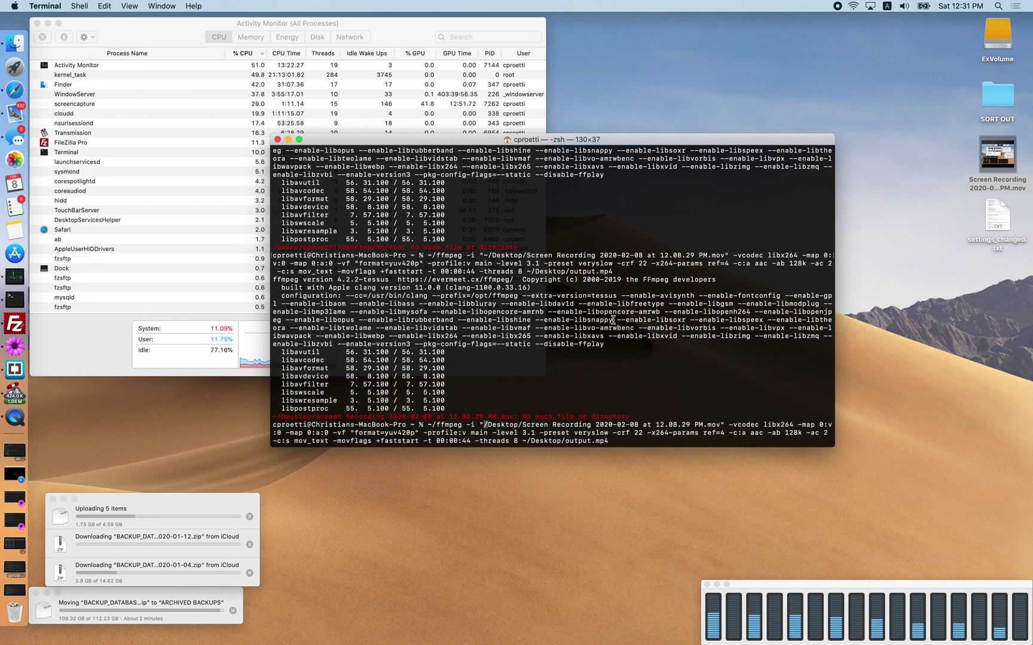
text(~/ffmpeg -i "/)
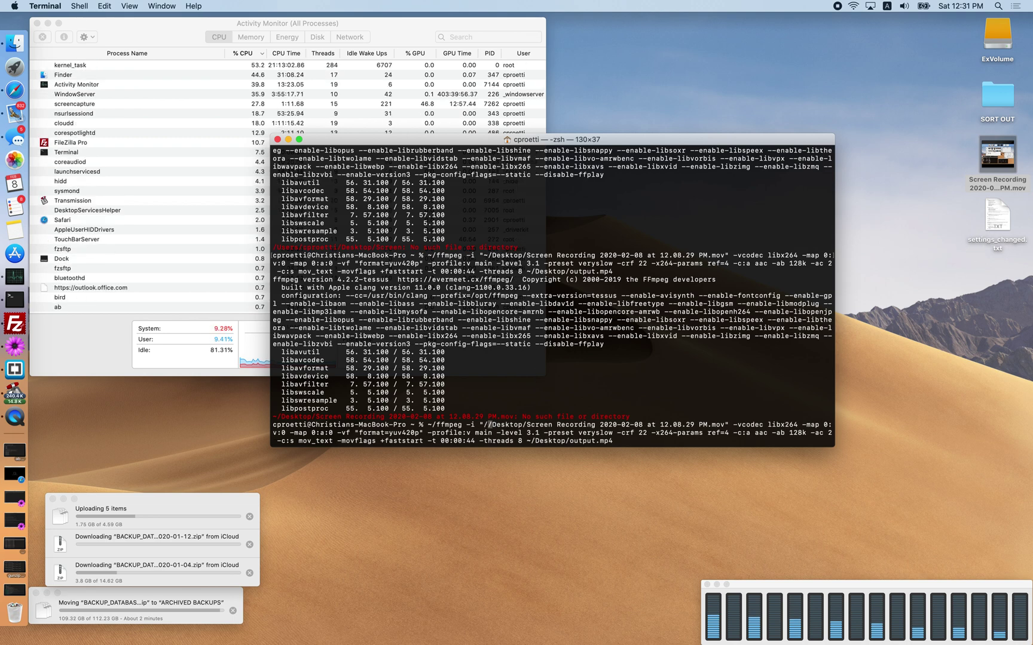
text(Users/cproetti)
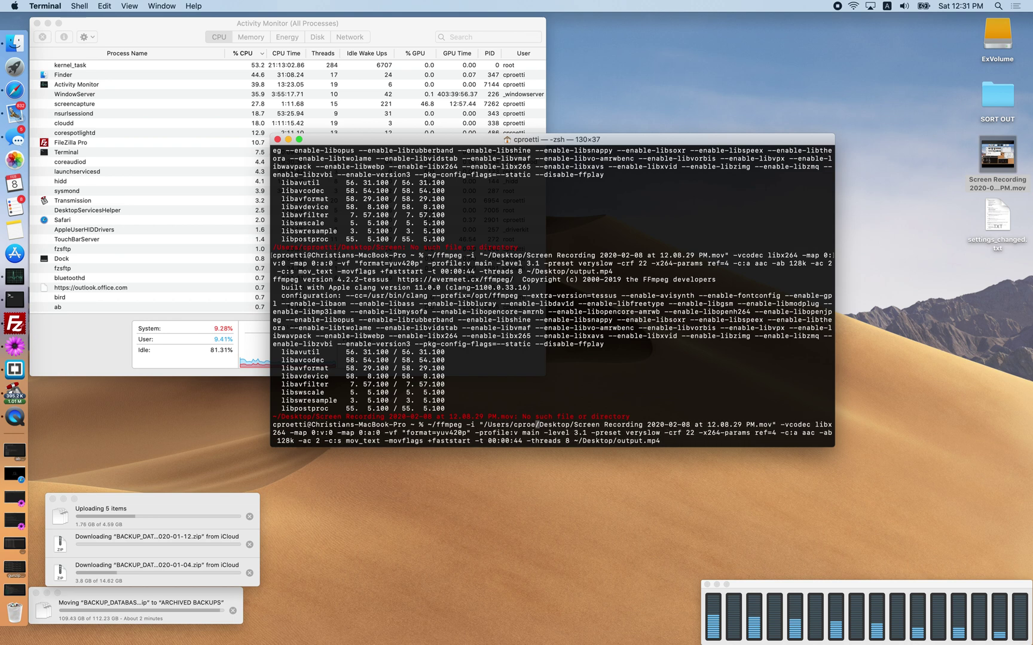
- Run the corrected ffmpeg command, allow Terminal Desktop access, and let it encode the 44-second output.mp4
key(Return)
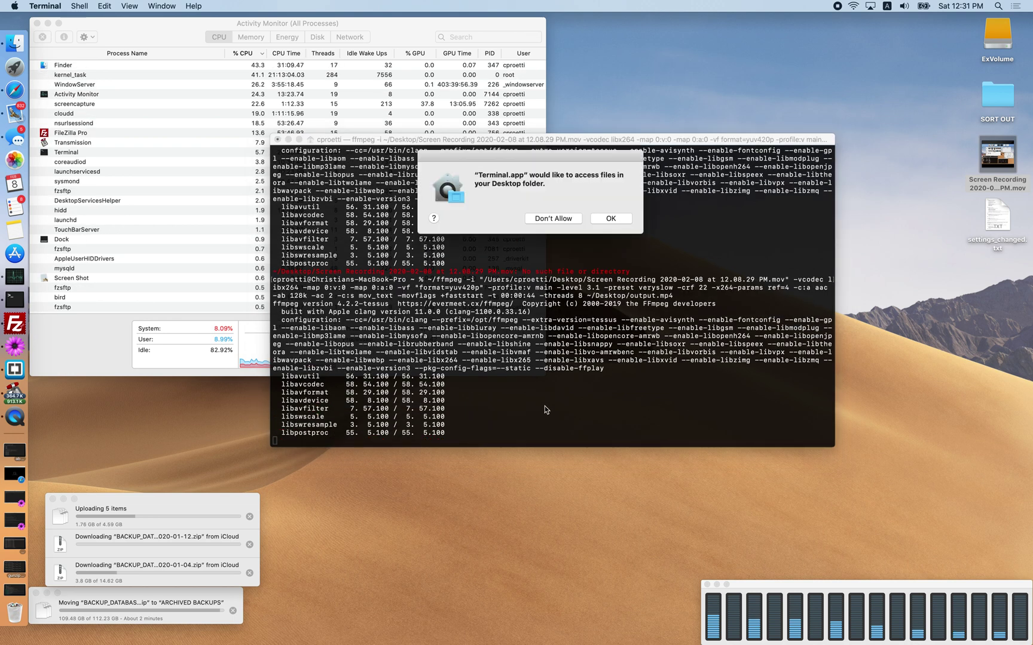
click(606, 220)
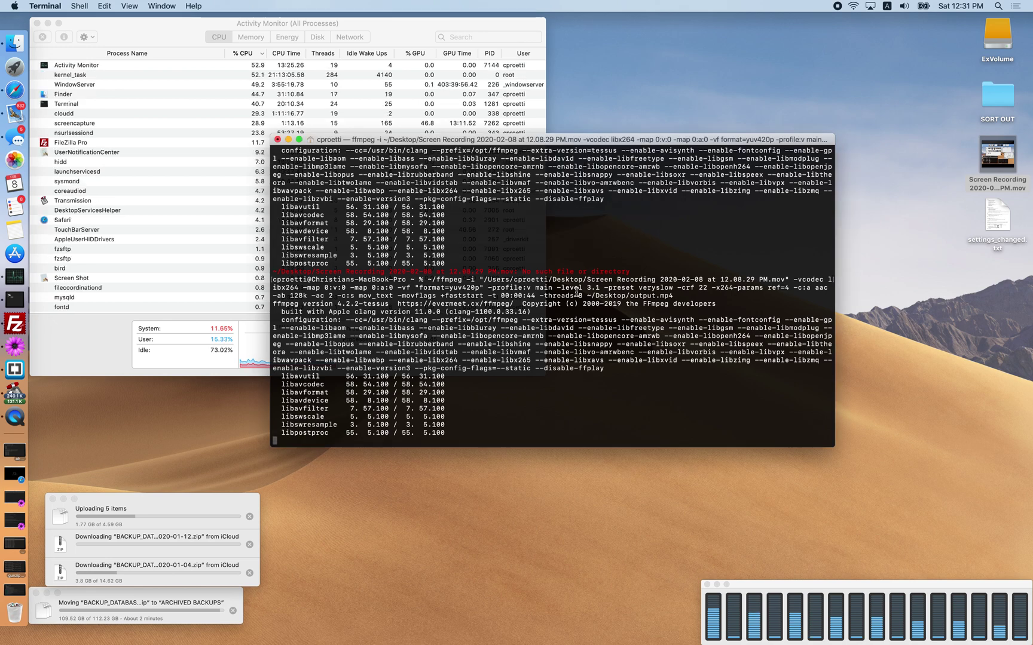
drag(644, 142, 637, 149)
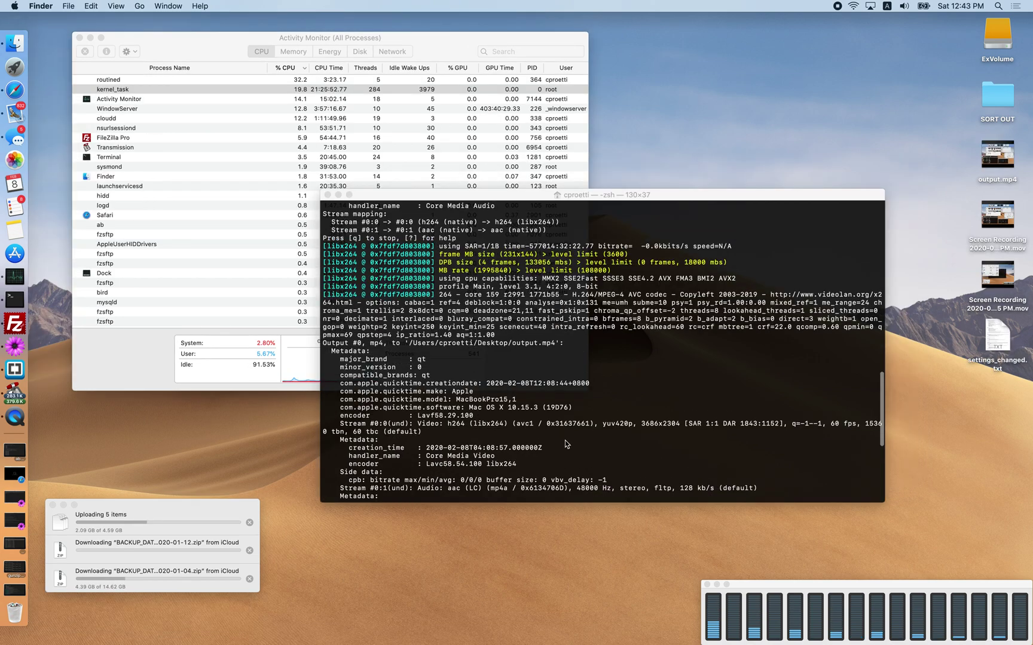
scroll(566, 444, up, 3)
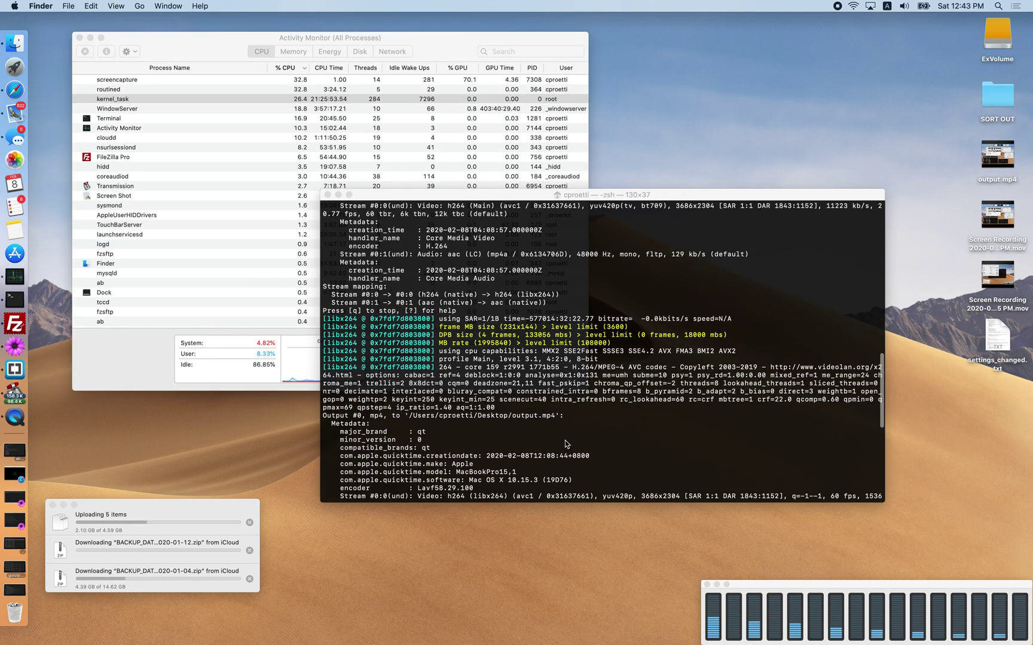
scroll(566, 444, up, 4)
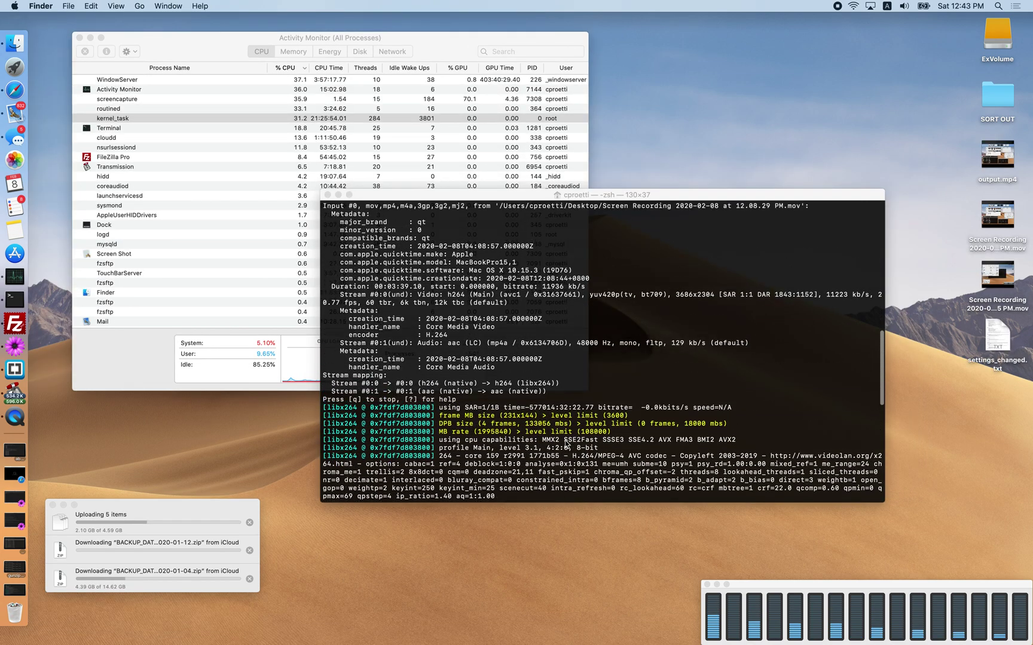
scroll(566, 444, up, 4)
scroll(566, 444, down, 10)
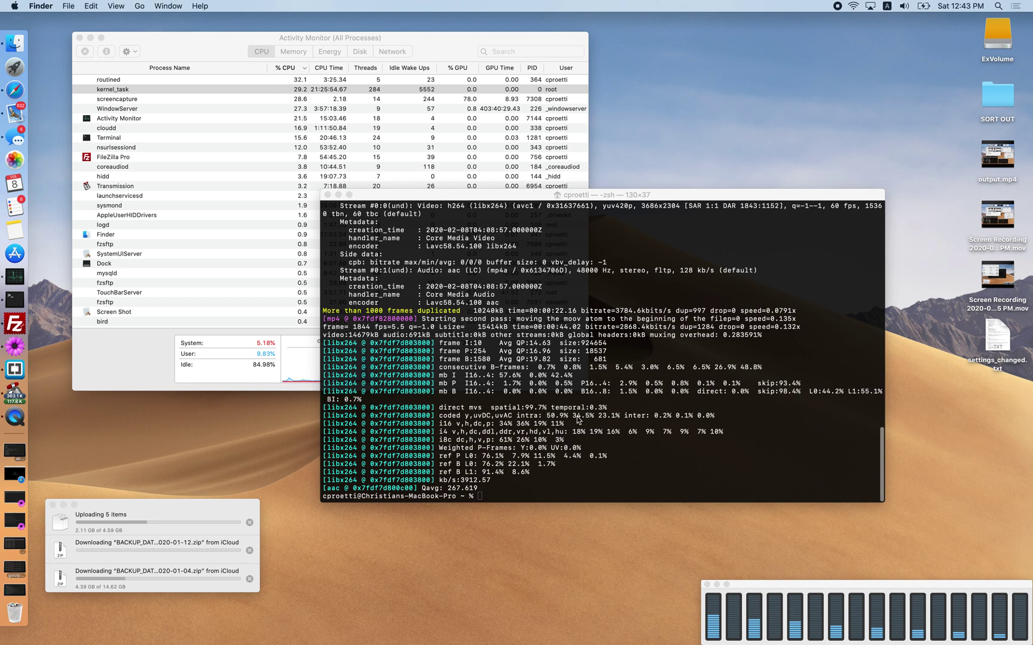
- Open output.mp4 from the Desktop in QuickTime Player
drag(677, 195, 662, 222)
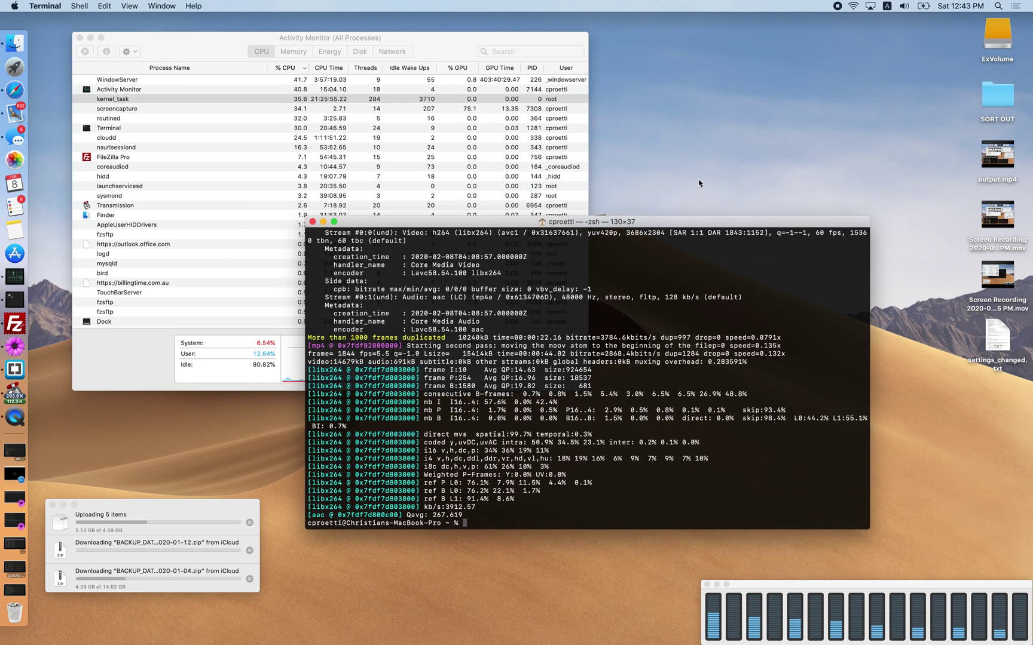
click(699, 183)
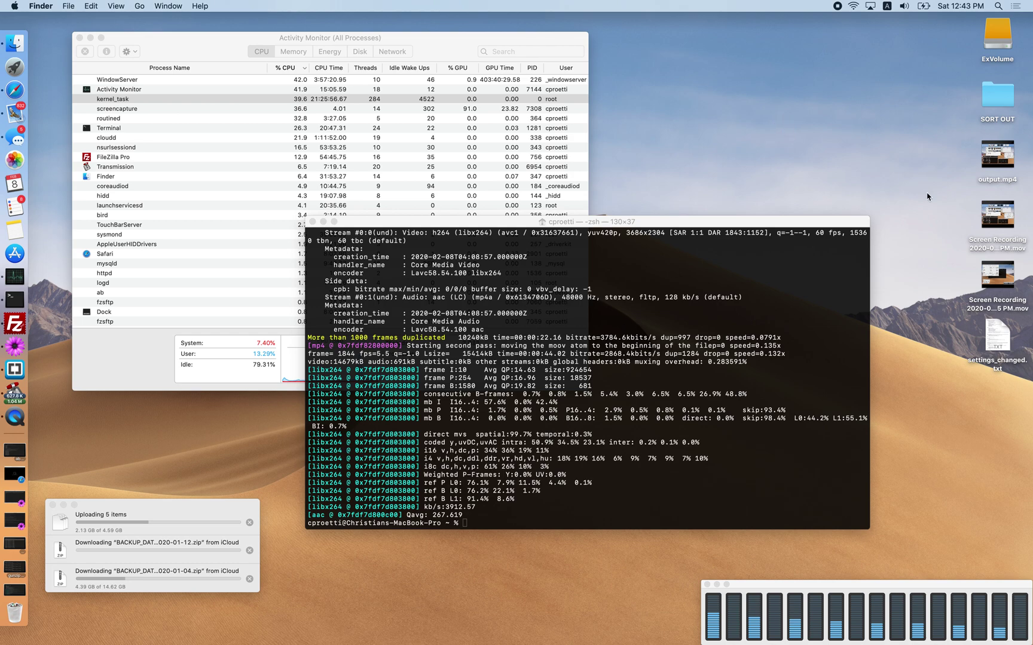
double_click(991, 170)
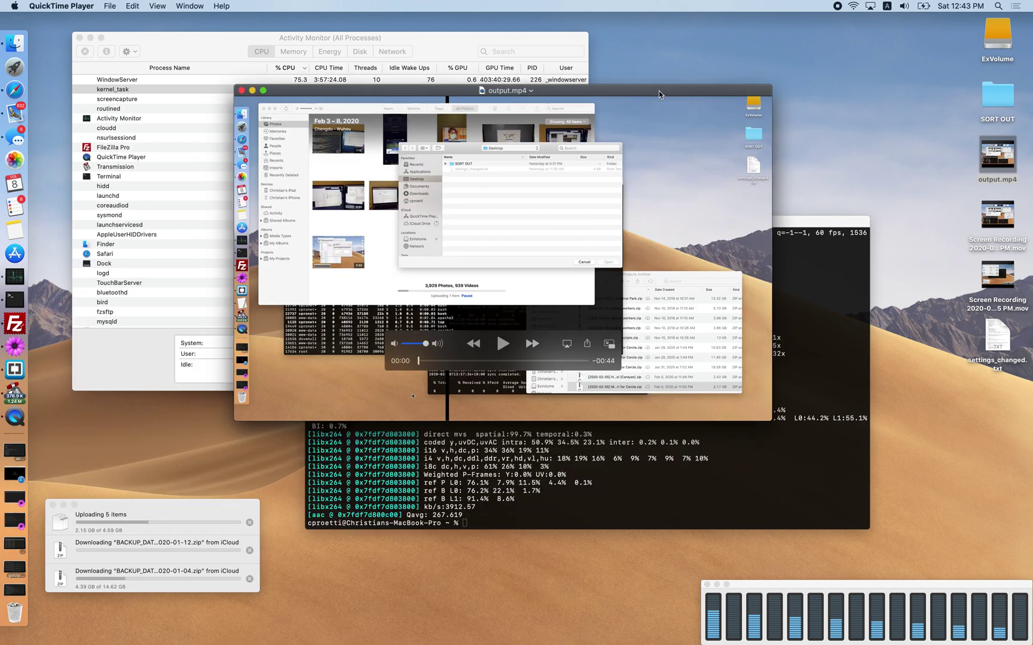
- Play output.mp4, move the player window up and right, and skip ahead to about 0:26
key(space)
drag(652, 89, 725, 81)
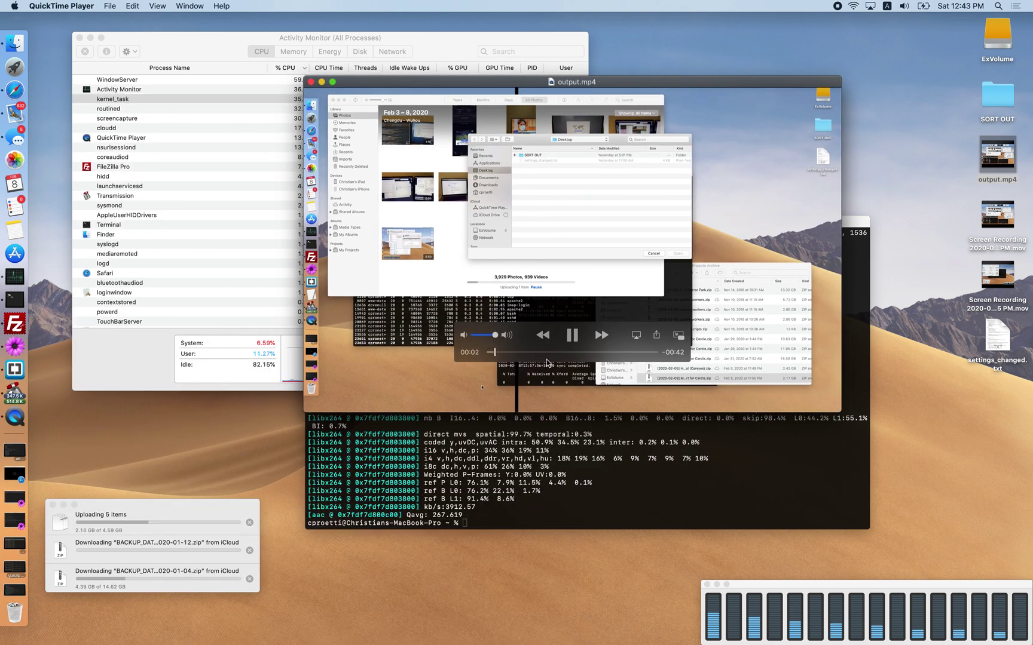
drag(560, 353, 587, 354)
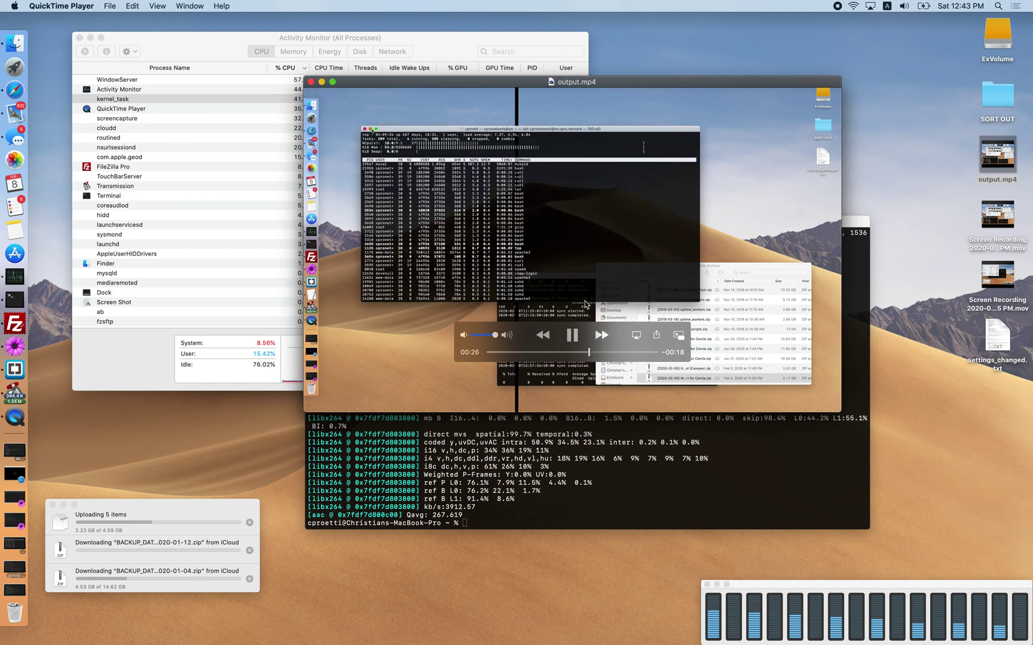